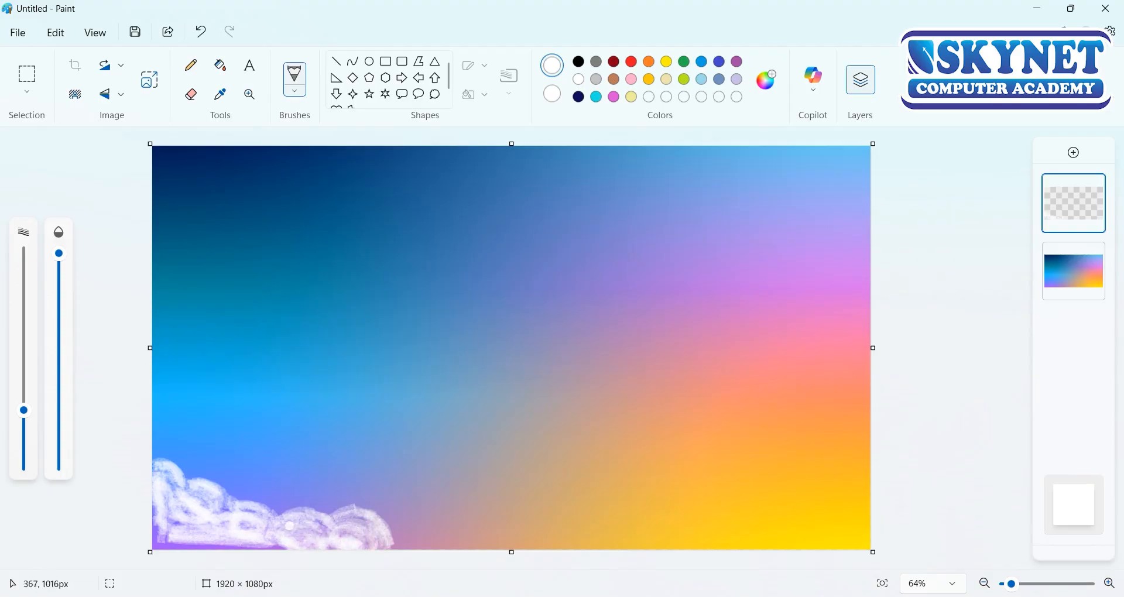
Step: Undo the white cloud strokes painted along the canvas's lower-left edge
key("ctrl+z")
key("ctrl+z")
key("ctrl+z")
key("ctrl+z")
key("ctrl+z")
key("ctrl+z")
key("ctrl+z")
key("ctrl+z")
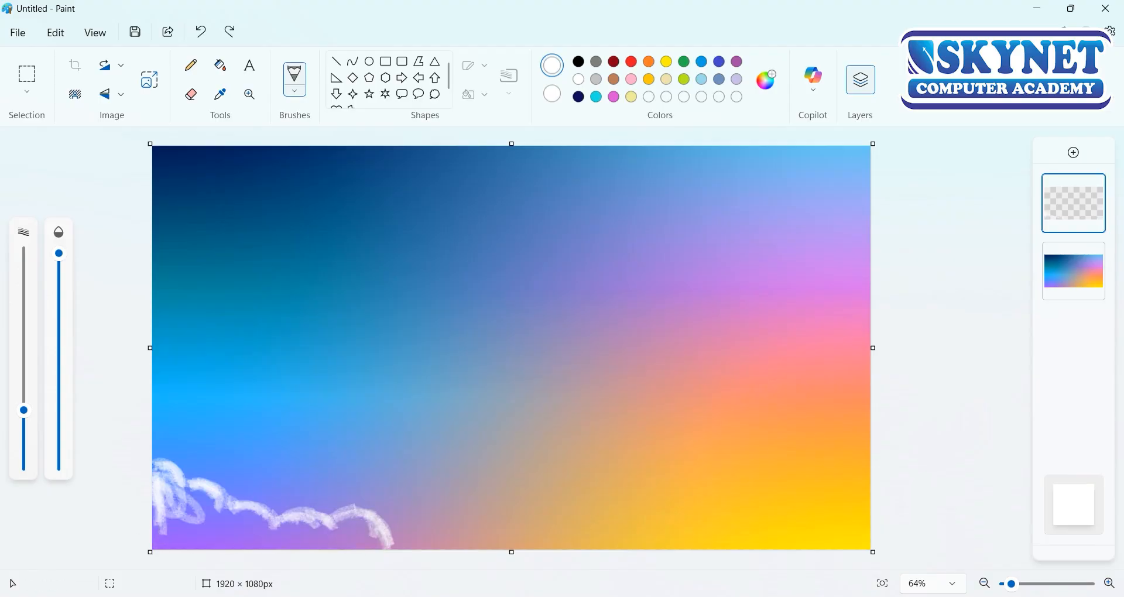
key("ctrl+z")
key("ctrl+z")
key("ctrl+z")
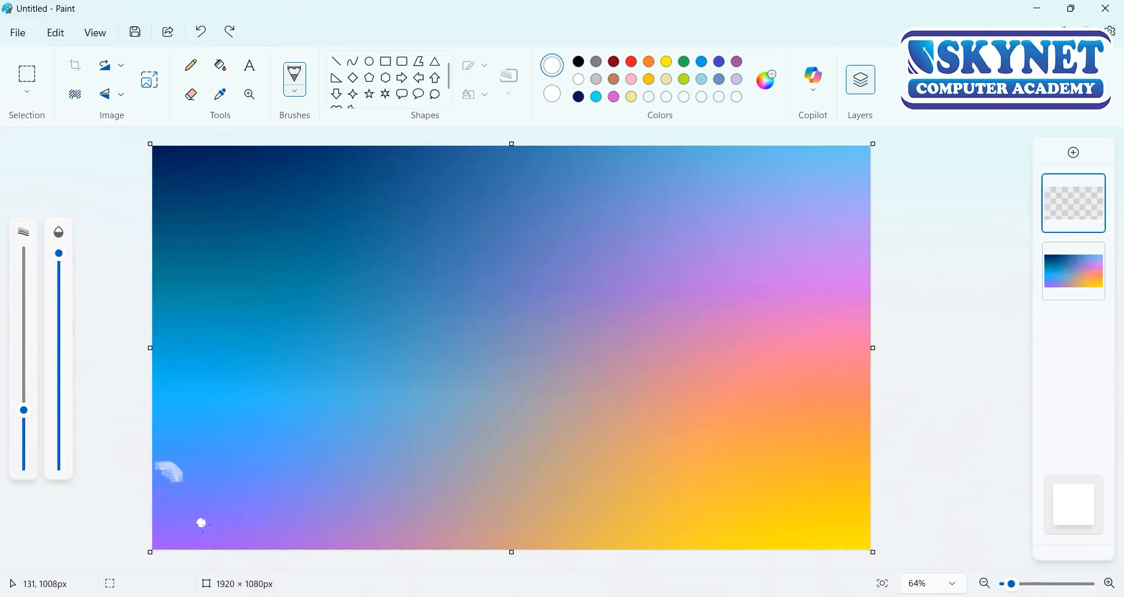
Step: Sketch scalloped white cloud outlines, two stacked along the canvas's left edge and one across its lower-right corner
mouse_move(189, 431)
left_mouse_down()
mouse_move(157, 408)
mouse_move(191, 440)
mouse_move(263, 462)
mouse_move(298, 446)
mouse_move(305, 470)
mouse_move(389, 524)
mouse_move(354, 520)
mouse_move(415, 550)
left_mouse_up()
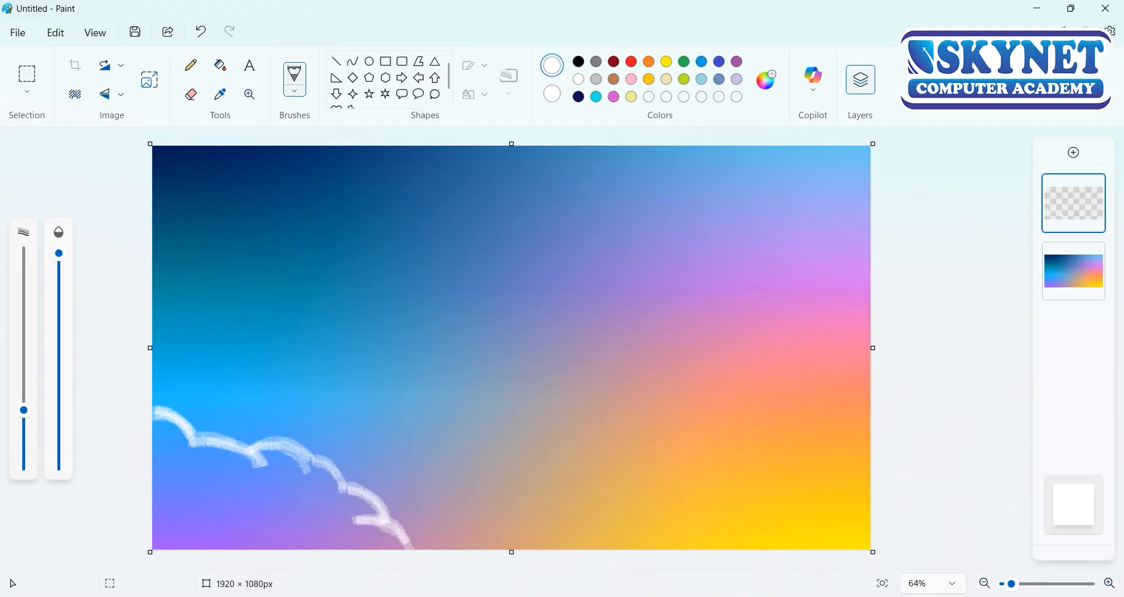
mouse_move(156, 288)
left_mouse_down()
mouse_move(265, 378)
mouse_move(259, 399)
mouse_move(281, 426)
left_mouse_up()
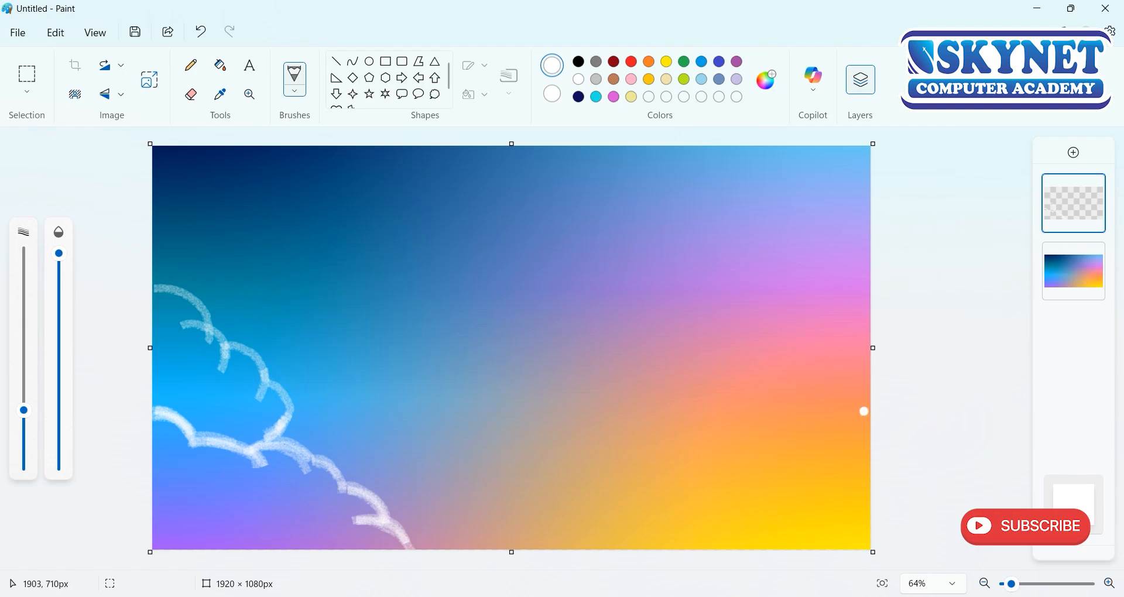
mouse_move(863, 412)
left_mouse_down()
mouse_move(815, 419)
mouse_move(728, 462)
mouse_move(677, 496)
mouse_move(684, 505)
mouse_move(635, 550)
left_mouse_up()
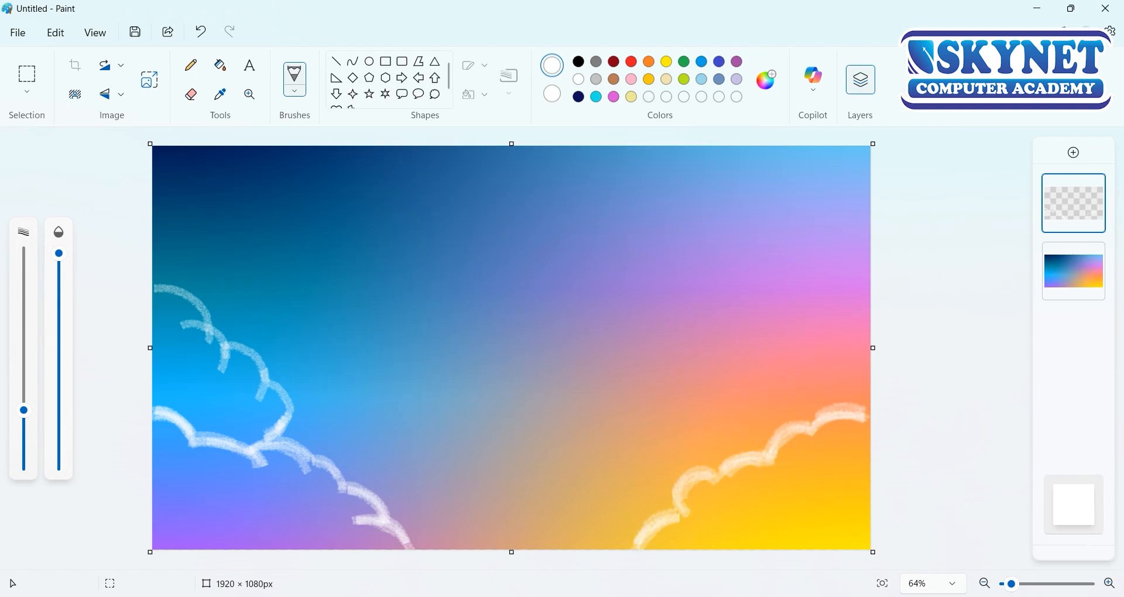
left_click(220, 65)
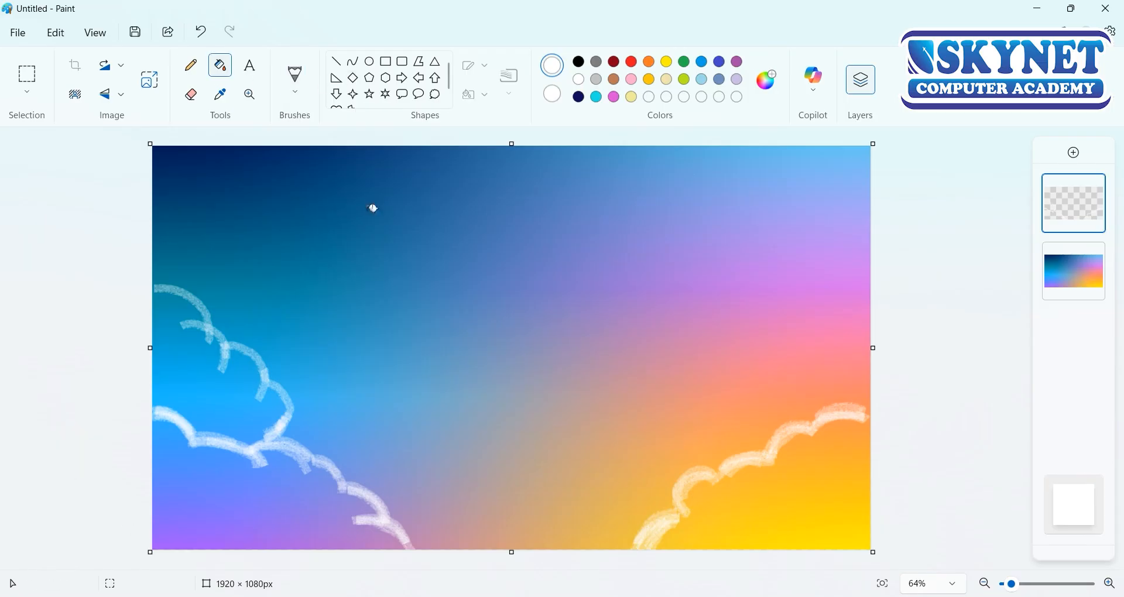
left_click(213, 356)
key("ctrl+z")
Step: Enlarge the natural pencil brush and paint the area inside the left cloud outlines solid white
left_click(294, 76)
left_click_drag(20, 410, 24, 345)
mouse_move(232, 386)
left_mouse_down()
mouse_move(230, 360)
mouse_move(270, 421)
mouse_move(179, 348)
mouse_move(193, 341)
mouse_move(168, 387)
mouse_move(183, 412)
mouse_move(169, 327)
mouse_move(184, 314)
mouse_move(229, 429)
mouse_move(203, 375)
mouse_move(182, 450)
mouse_move(249, 492)
mouse_move(287, 484)
mouse_move(324, 522)
mouse_move(354, 515)
mouse_move(370, 537)
mouse_move(164, 529)
left_mouse_up()
mouse_move(854, 413)
left_mouse_down()
mouse_move(782, 482)
mouse_move(685, 519)
mouse_move(819, 527)
mouse_move(790, 480)
mouse_move(848, 462)
left_mouse_up()
key("ctrl+z")
key("ctrl+z")
key("ctrl+z")
key("ctrl+z")
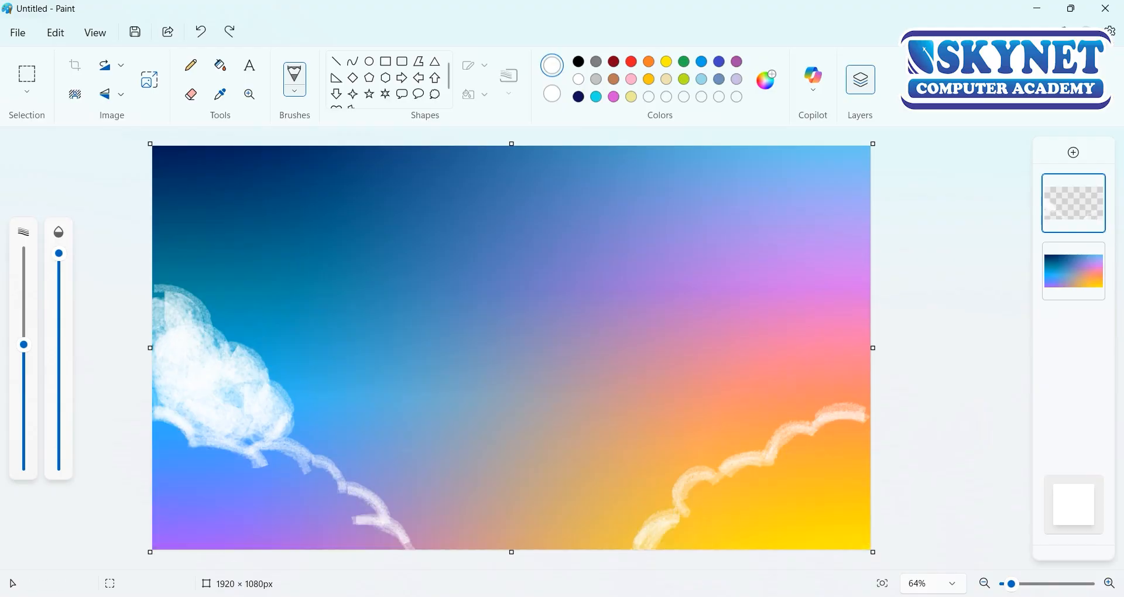
mouse_move(156, 302)
left_mouse_down()
mouse_move(208, 357)
mouse_move(190, 401)
mouse_move(219, 366)
mouse_move(245, 398)
mouse_move(168, 439)
mouse_move(257, 494)
mouse_move(331, 506)
mouse_move(319, 495)
mouse_move(340, 530)
mouse_move(389, 540)
mouse_move(275, 524)
mouse_move(199, 477)
mouse_move(166, 532)
mouse_move(169, 479)
mouse_move(204, 434)
mouse_move(186, 410)
mouse_move(241, 458)
mouse_move(287, 469)
mouse_move(336, 542)
mouse_move(307, 542)
mouse_move(339, 513)
mouse_move(385, 556)
mouse_move(199, 535)
mouse_move(264, 491)
mouse_move(196, 475)
mouse_move(155, 382)
mouse_move(164, 355)
mouse_move(191, 337)
mouse_move(220, 353)
mouse_move(210, 393)
mouse_move(265, 433)
mouse_move(168, 379)
mouse_move(193, 339)
left_mouse_up()
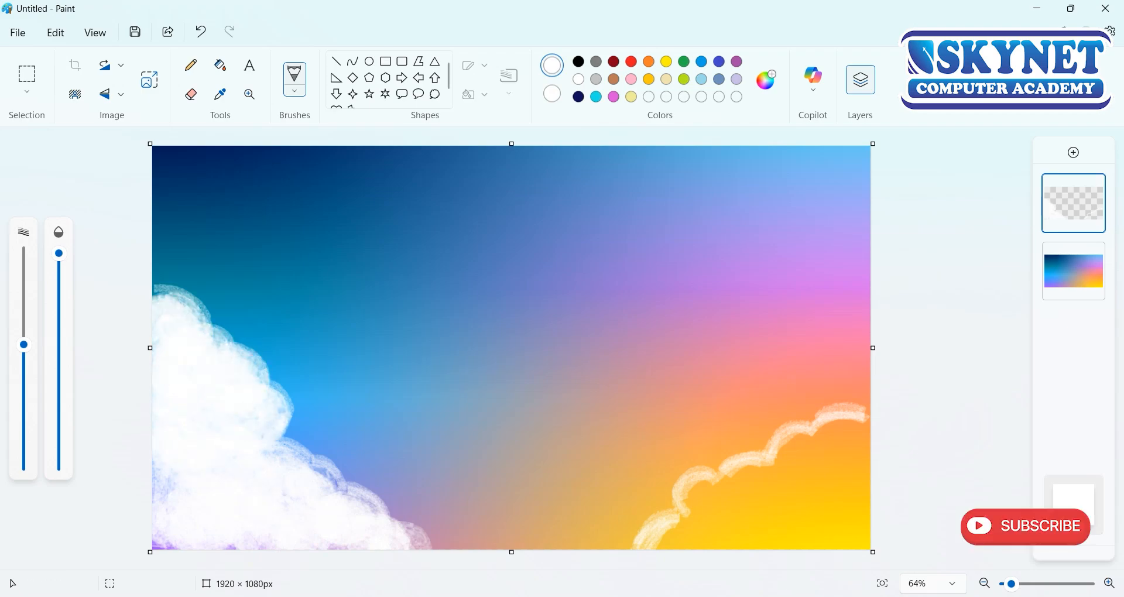
Step: Paint the lower-right cloud white inside its outline and cover the thin patches at the base of the left cloud
mouse_move(855, 422)
left_mouse_down()
mouse_move(839, 469)
mouse_move(806, 447)
mouse_move(728, 500)
mouse_move(703, 500)
mouse_move(717, 509)
mouse_move(679, 521)
mouse_move(694, 535)
mouse_move(753, 536)
mouse_move(741, 534)
mouse_move(742, 474)
mouse_move(754, 486)
mouse_move(841, 426)
mouse_move(837, 519)
mouse_move(838, 496)
mouse_move(810, 519)
mouse_move(841, 492)
left_mouse_up()
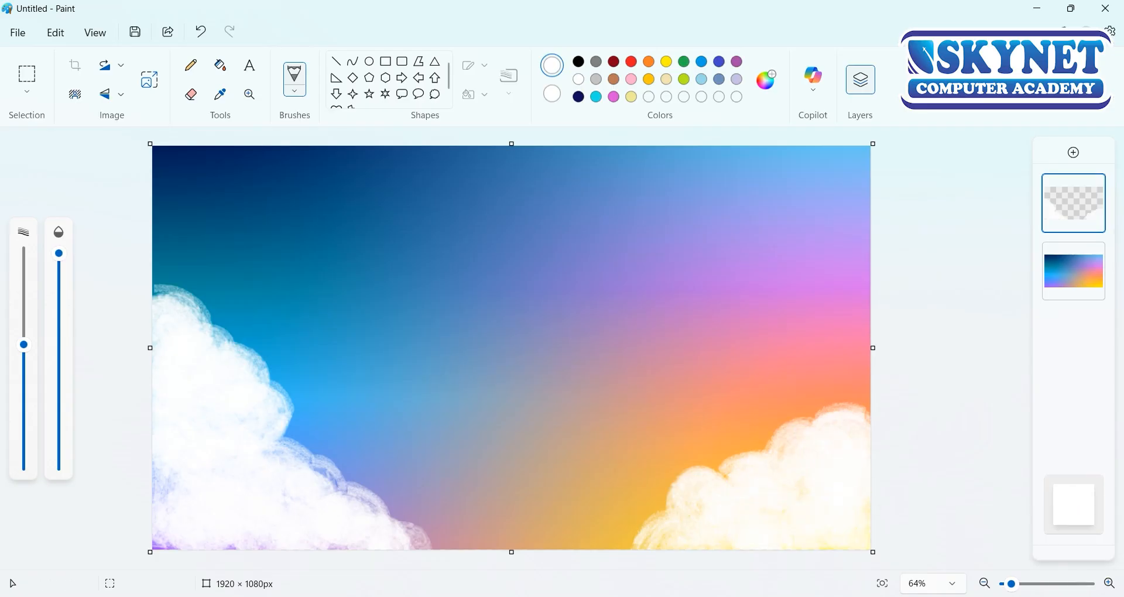
left_click_drag(167, 534, 266, 541)
mouse_move(165, 503)
left_mouse_down()
mouse_move(165, 483)
mouse_move(273, 455)
left_mouse_up()
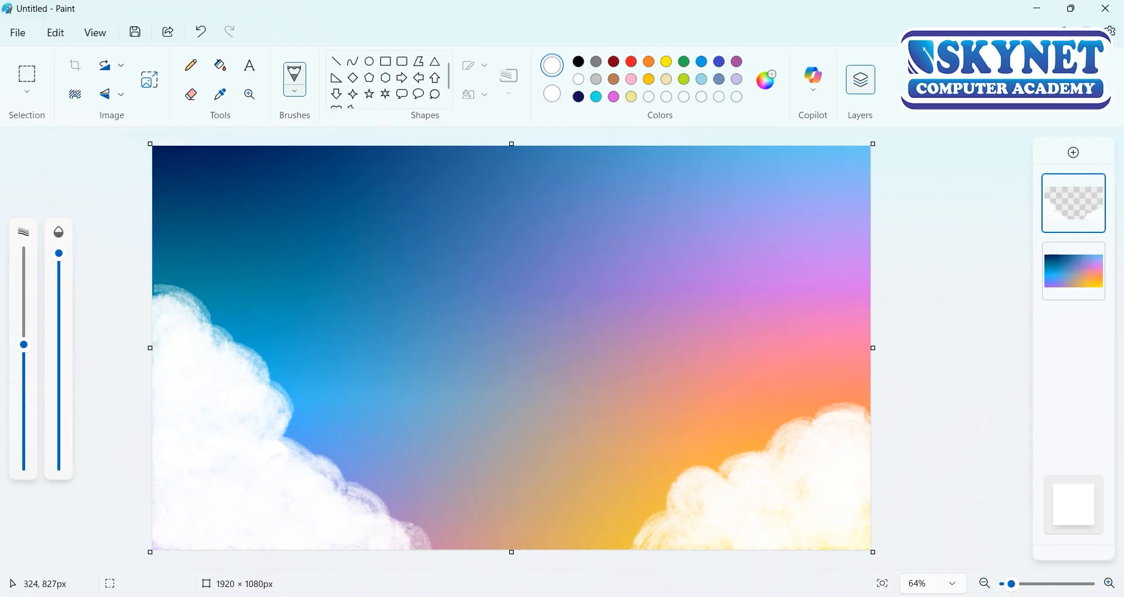
Step: Reduce the brush size and mix the light turquoise colour #94E8FF for the cloud edges
left_click(766, 78)
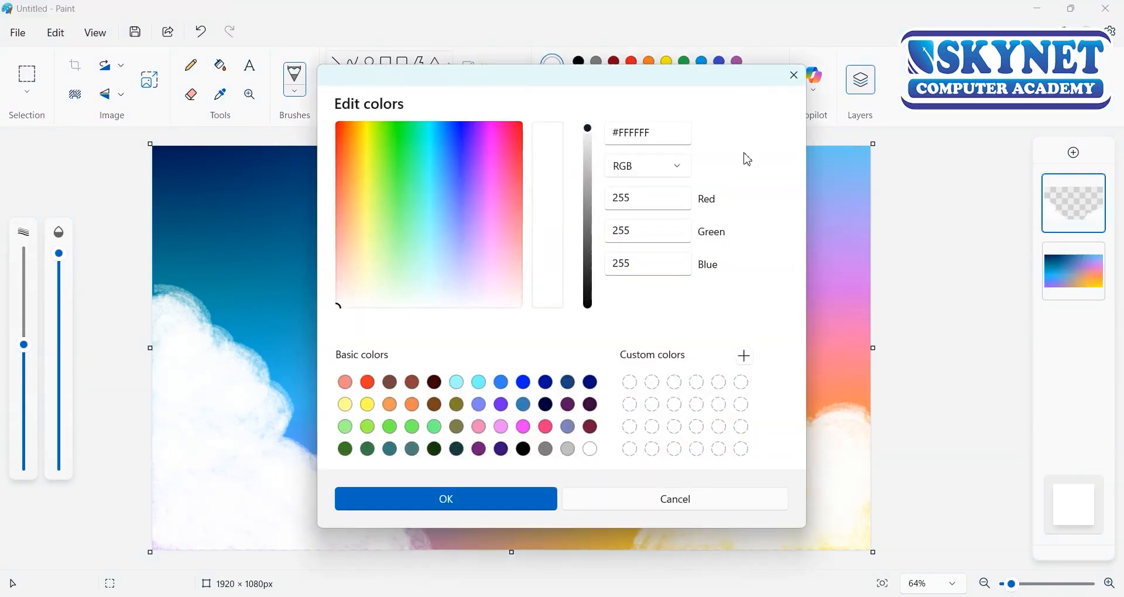
left_click(431, 251)
left_click(443, 270)
left_click(509, 499)
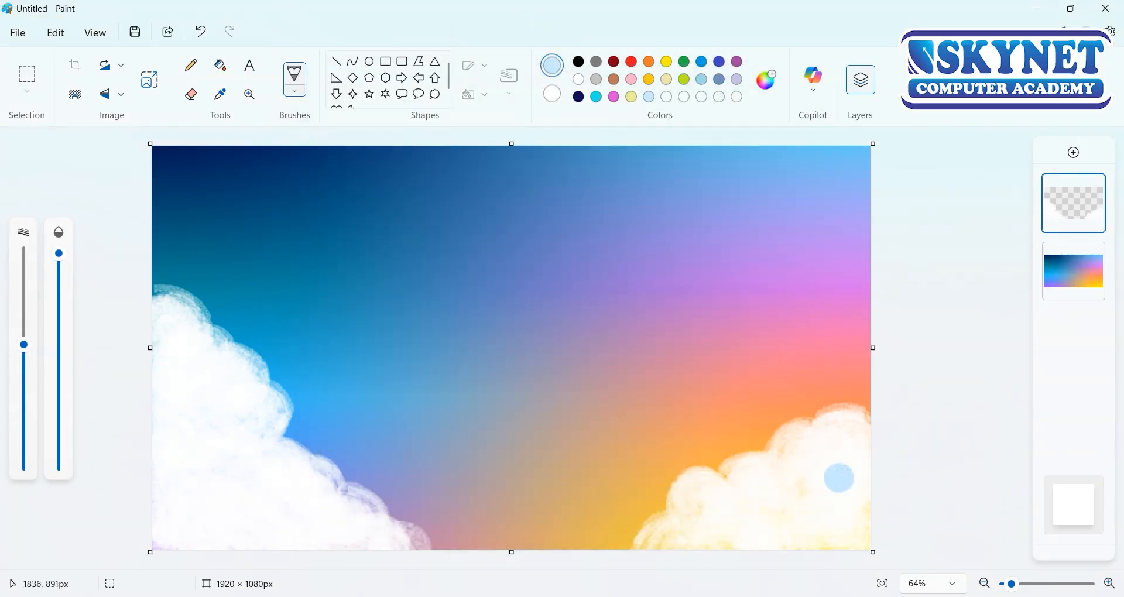
left_click_drag(24, 347, 14, 424)
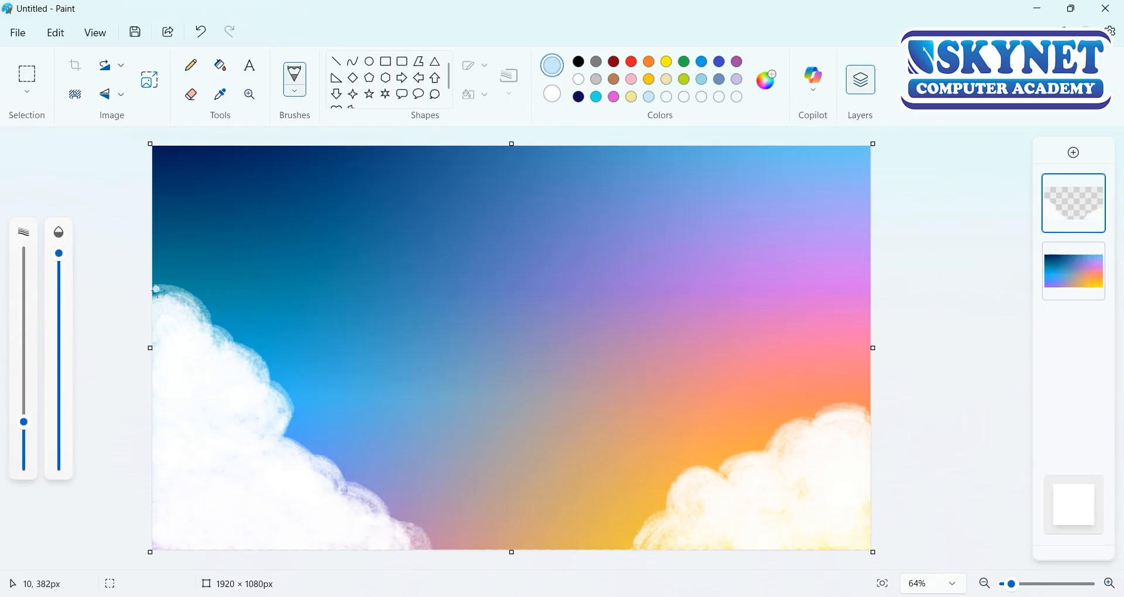
left_click(768, 85)
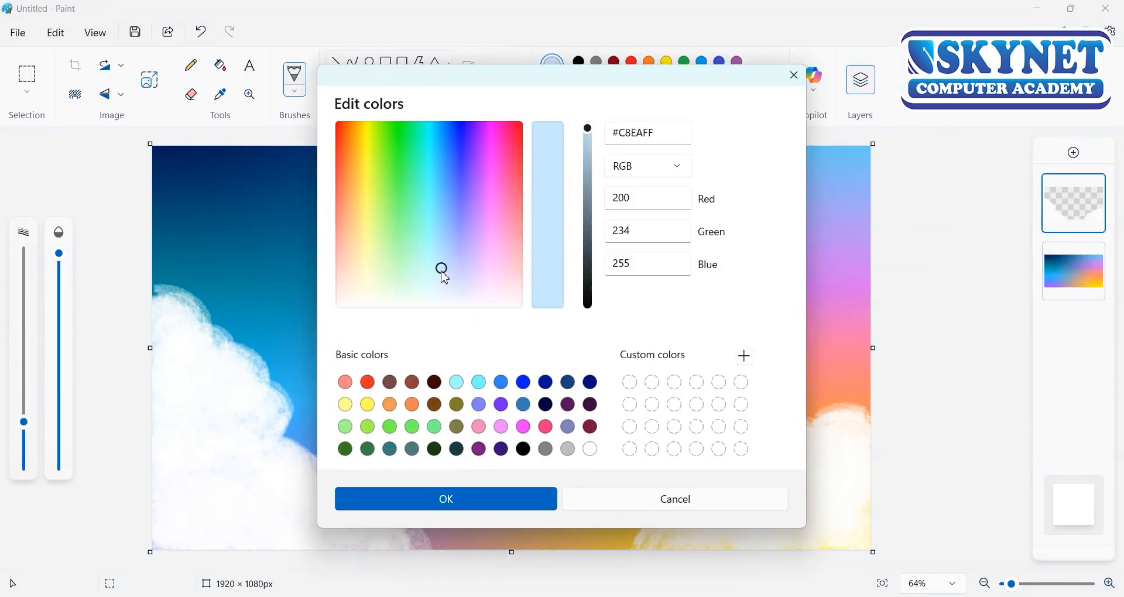
left_click_drag(444, 276, 441, 235)
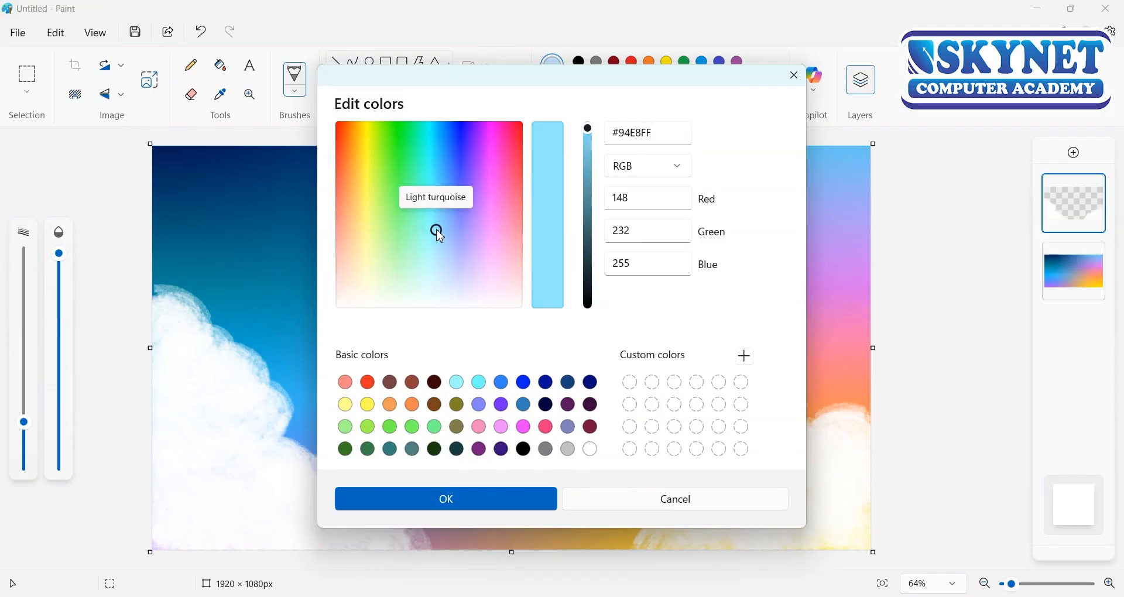
left_click(500, 499)
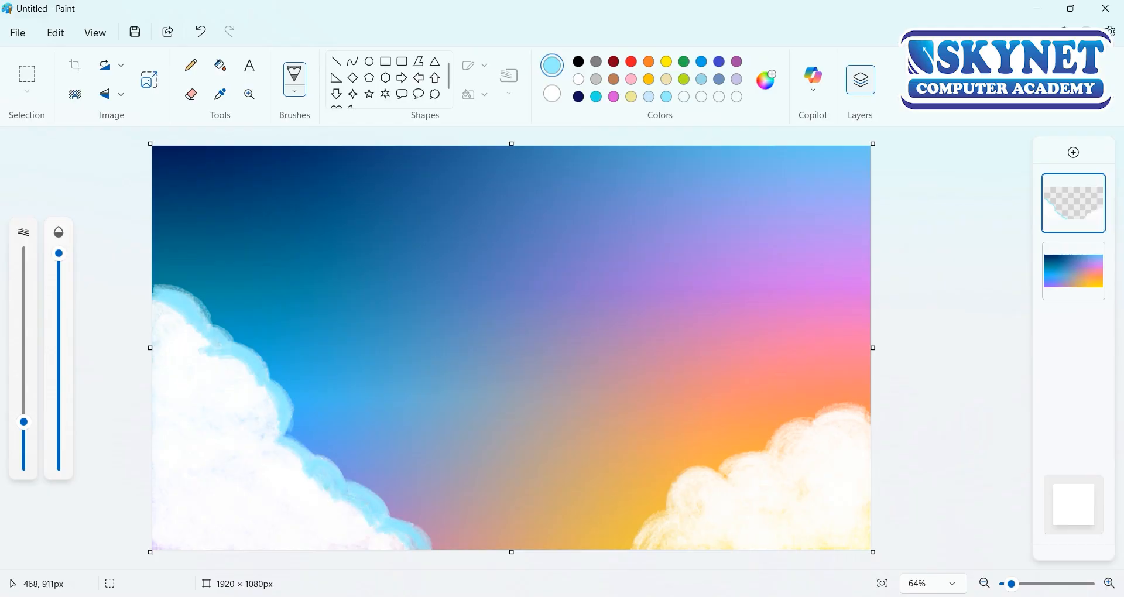
Step: Widen the light turquoise band along the left cloud's scalloped edge and enlarge the brush slightly
left_click_drag(244, 378, 257, 388)
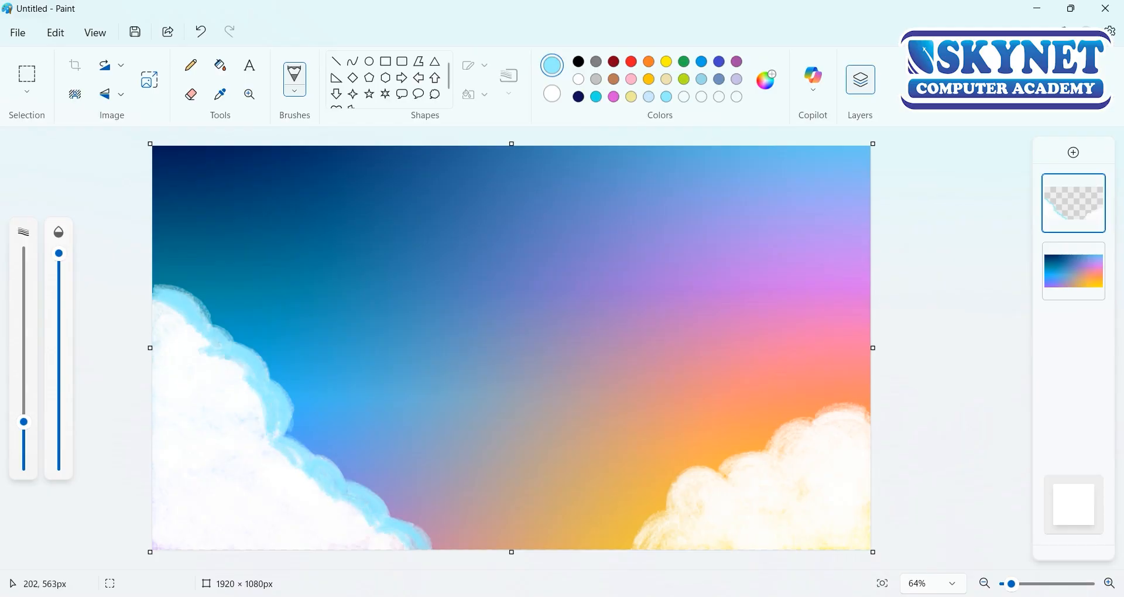
left_click_drag(196, 339, 158, 306)
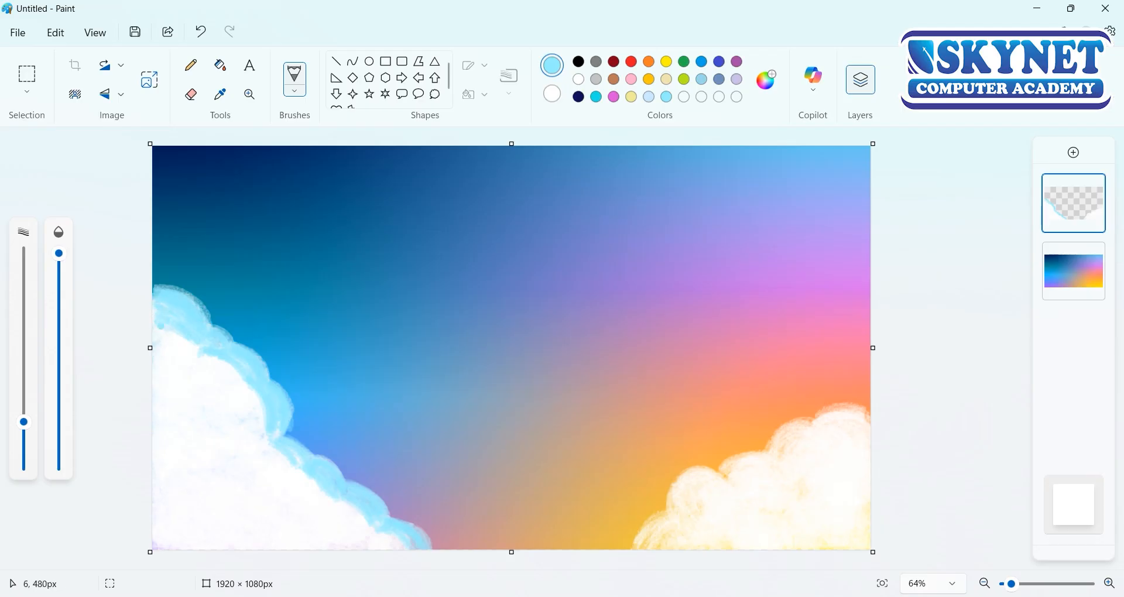
left_click_drag(190, 344, 227, 362)
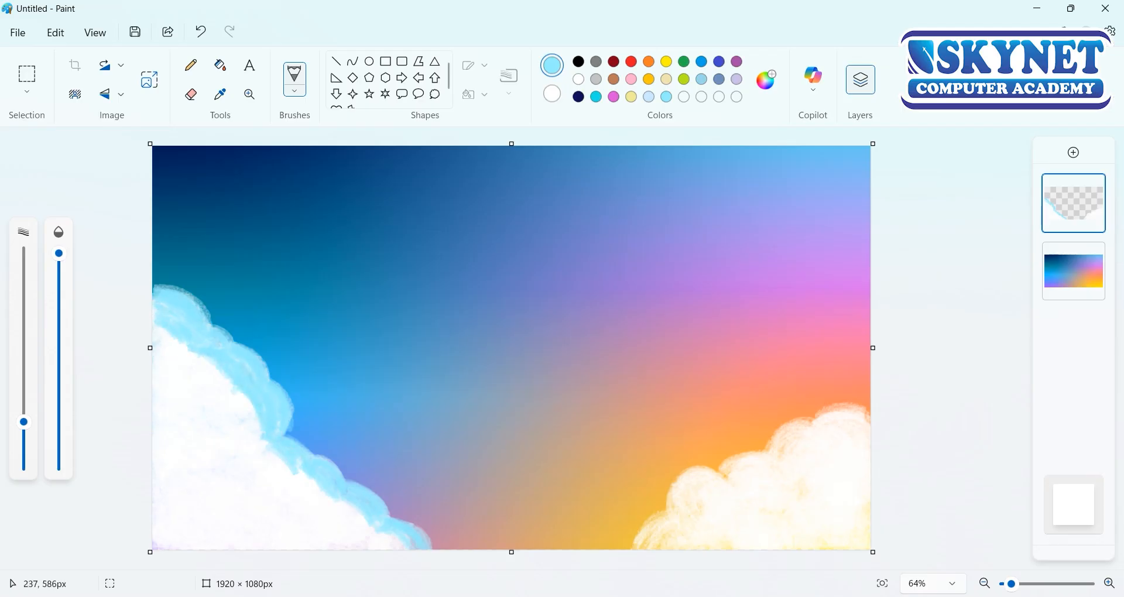
key("ctrl+plus")
left_click(262, 453)
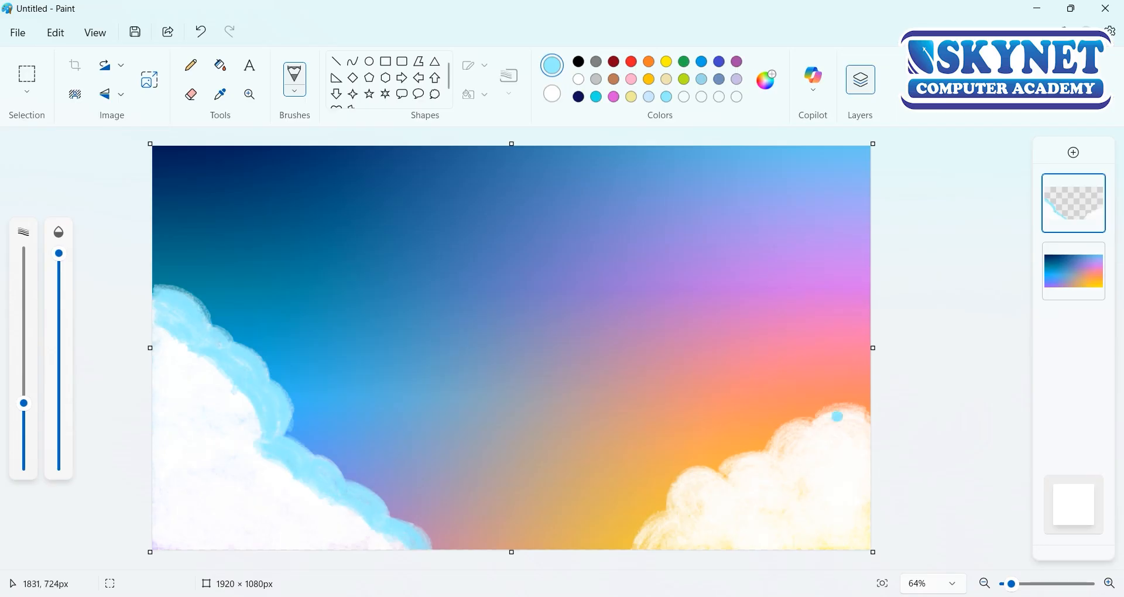
Step: Paint a light turquoise band along the upper edge of the lower-right cloud
left_click_drag(866, 412, 688, 482)
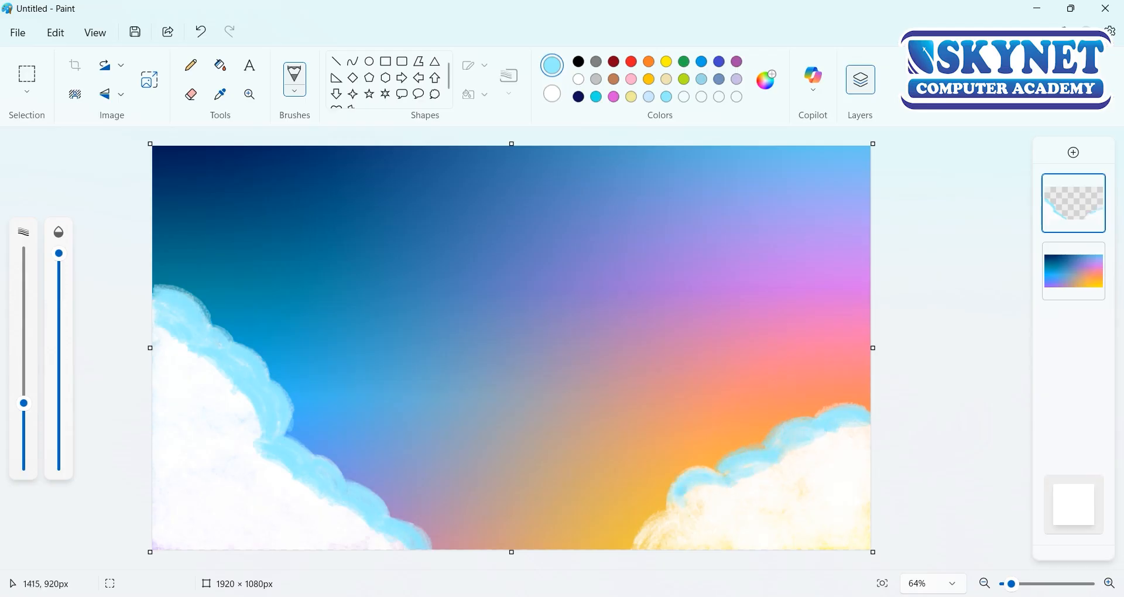
left_click_drag(776, 454, 686, 509)
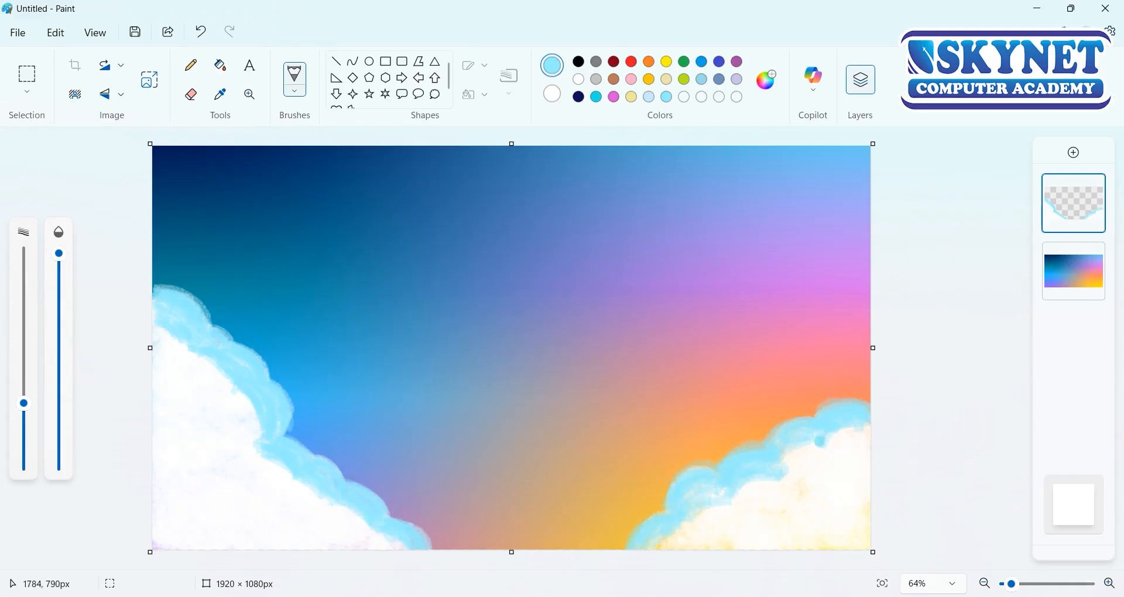
left_click_drag(821, 442, 710, 489)
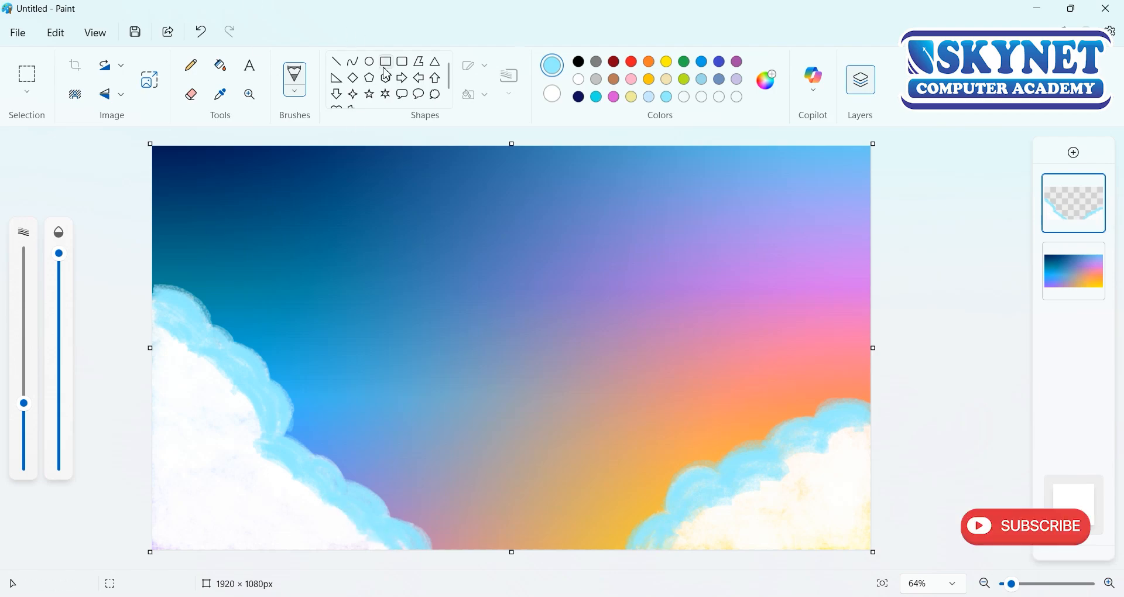
Step: Draw a large circle outline of about 872 × 834 px and position it at the upper middle of the canvas
left_click(369, 61)
left_click_drag(422, 193, 730, 485)
left_click_drag(642, 412, 625, 381)
left_click_drag(713, 453, 733, 476)
left_click_drag(658, 410, 651, 384)
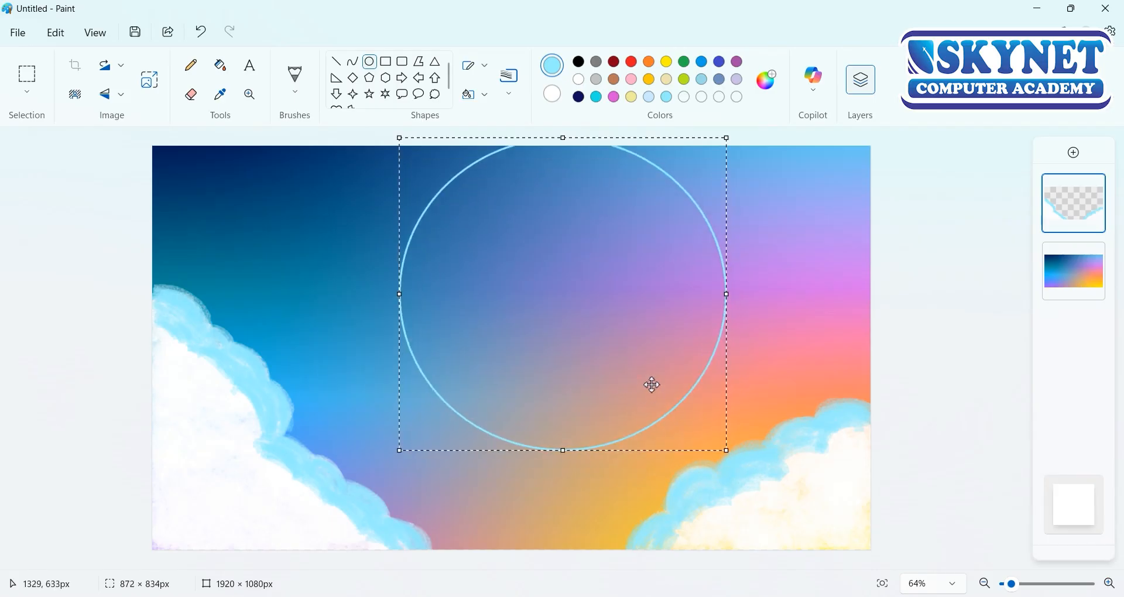
Step: Make the outline white and overlap the circle with a second one of about 771 × 695 px, offset up and right
left_click(578, 79)
left_click(369, 62)
left_click_drag(497, 152, 785, 408)
left_click_drag(691, 319, 656, 295)
Step: Fill the crescent between the two circles with white and erase the second circle's leftover outline with an enlarged eraser
left_click(220, 65)
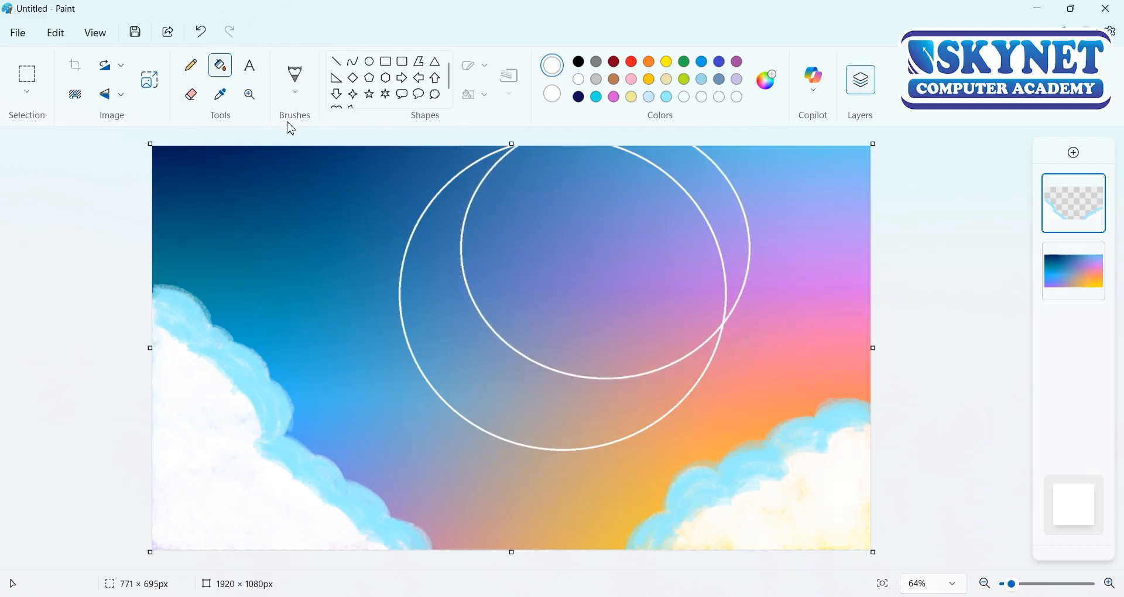
left_click(436, 357)
left_click(189, 100)
left_click_drag(24, 425, 24, 294)
mouse_move(733, 295)
left_mouse_down()
mouse_move(715, 193)
mouse_move(639, 159)
left_mouse_up()
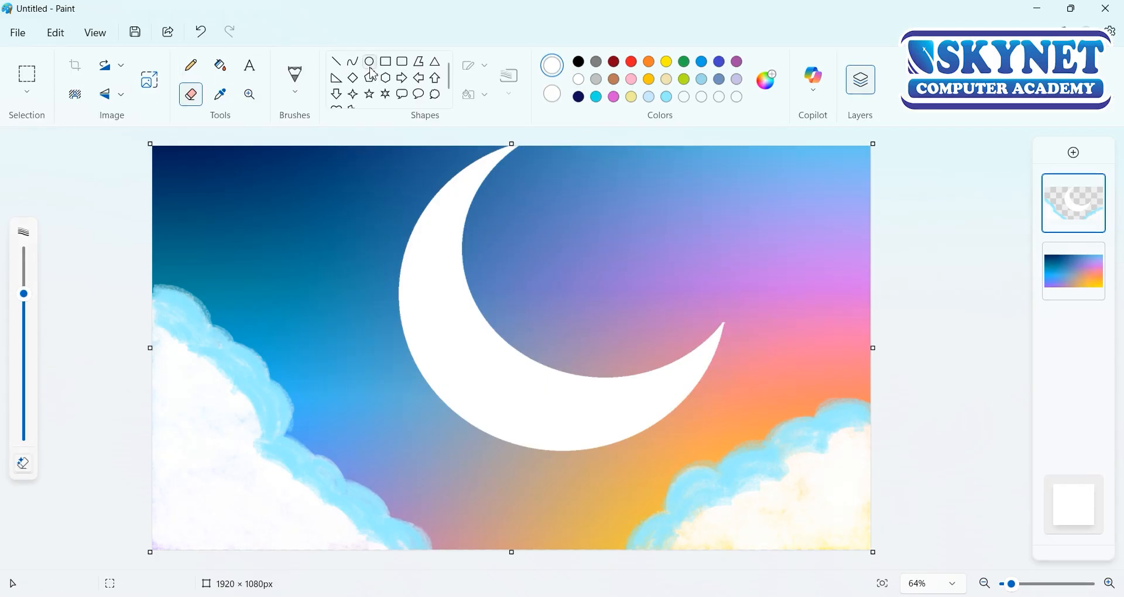
Step: Switch to the Airbrush, mix a slightly darkened white and enlarge the brush
left_click(370, 63)
left_click(295, 90)
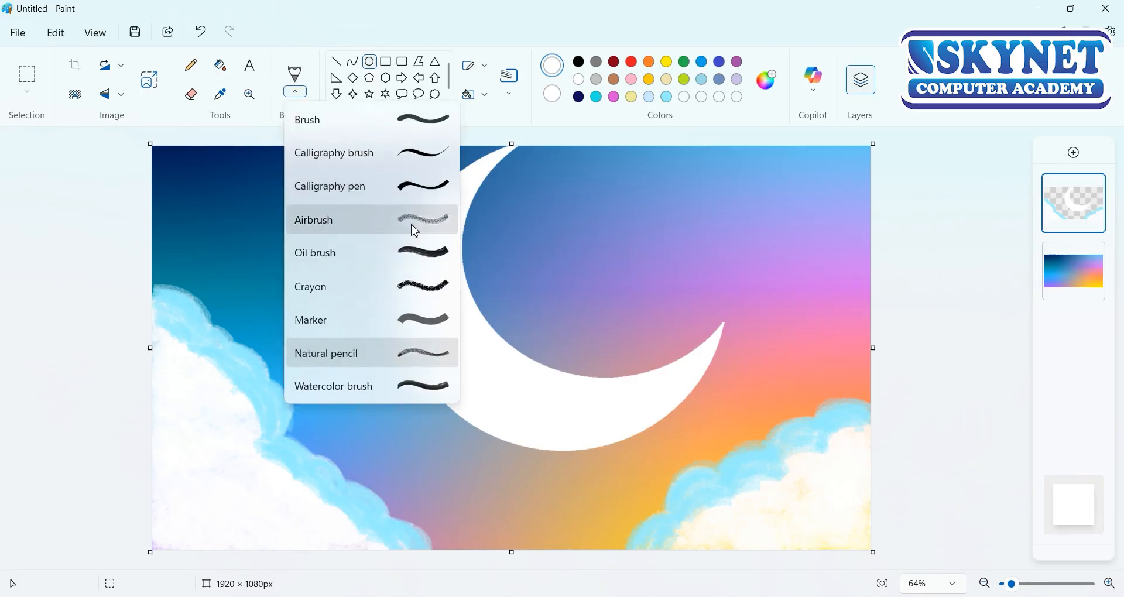
left_click(414, 222)
left_click(761, 87)
left_click_drag(586, 124, 587, 134)
left_click(459, 498)
left_click_drag(23, 456, 23, 414)
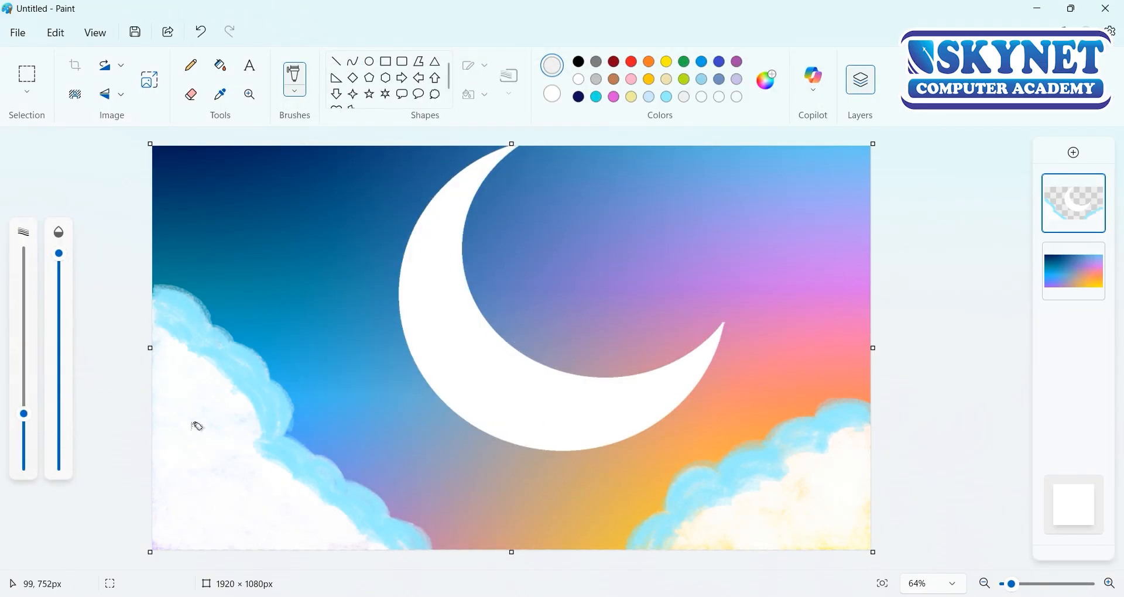
Step: Darken the custom white further and tint it to a warm light grey
double_click(662, 98)
left_click_drag(588, 135, 589, 151)
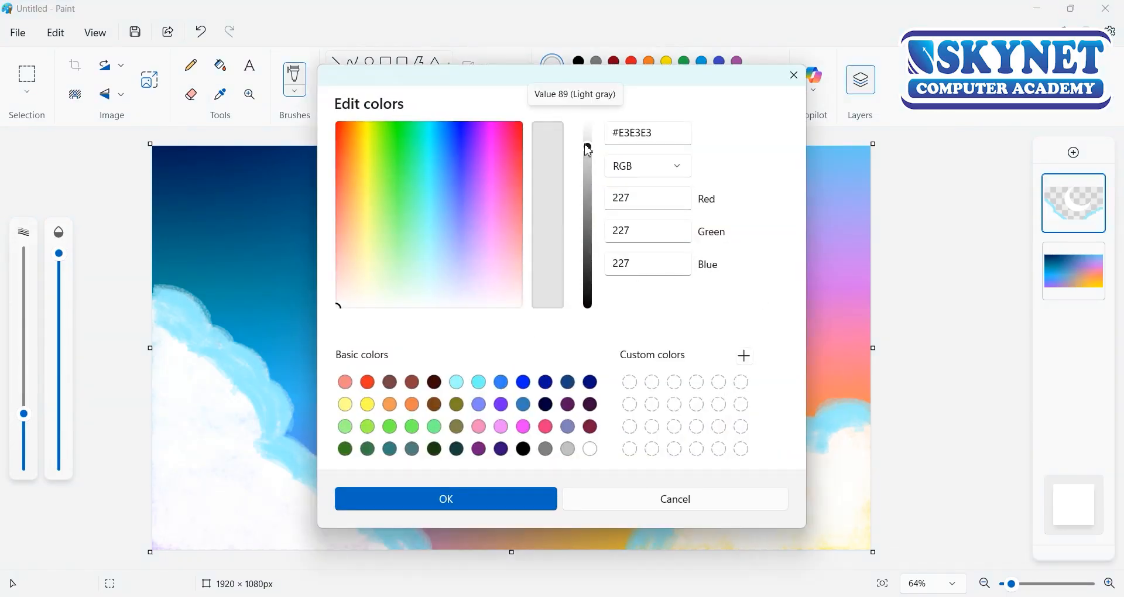
left_click_drag(339, 304, 356, 296)
left_click(446, 499)
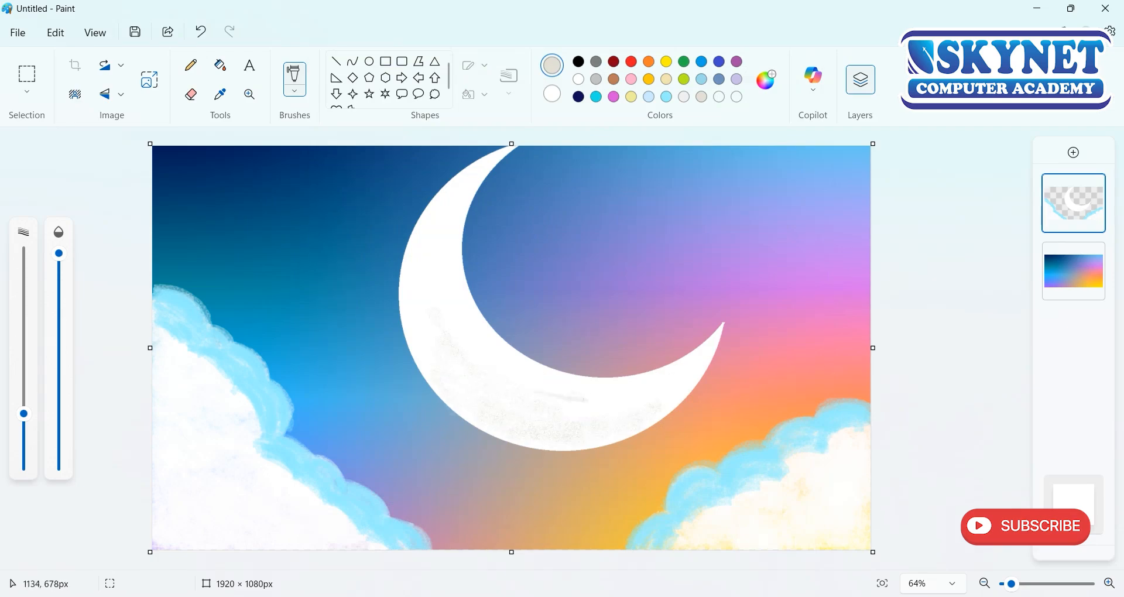
Step: Spray warm light grey speckles over the crescent from its lower curve to its upper tip with an enlarged airbrush
left_click_drag(32, 421, 24, 393)
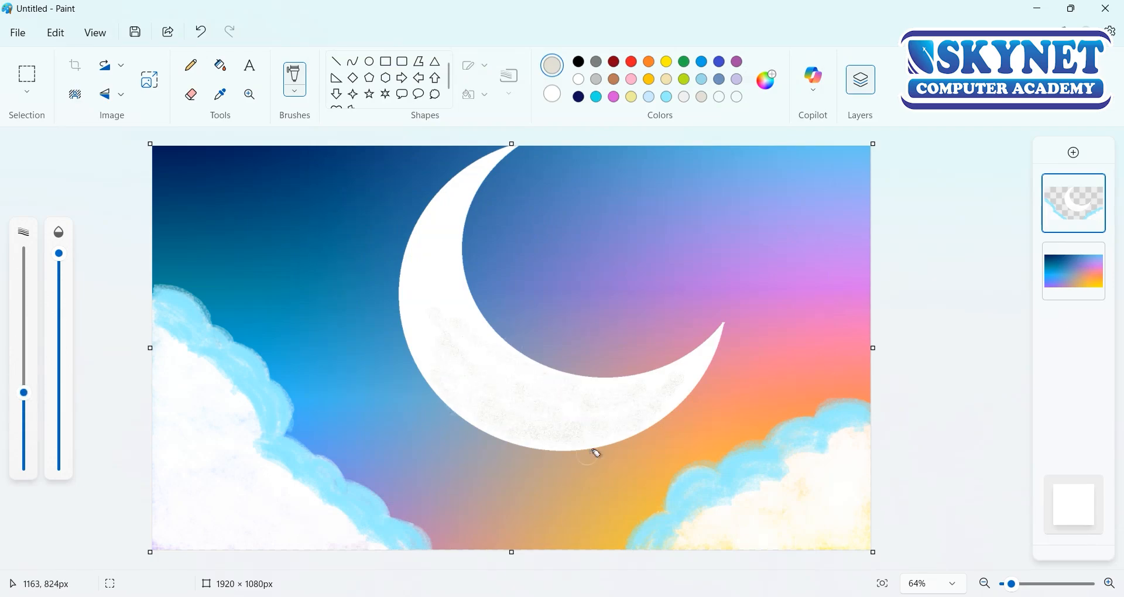
scroll(594, 451, "up", 5)
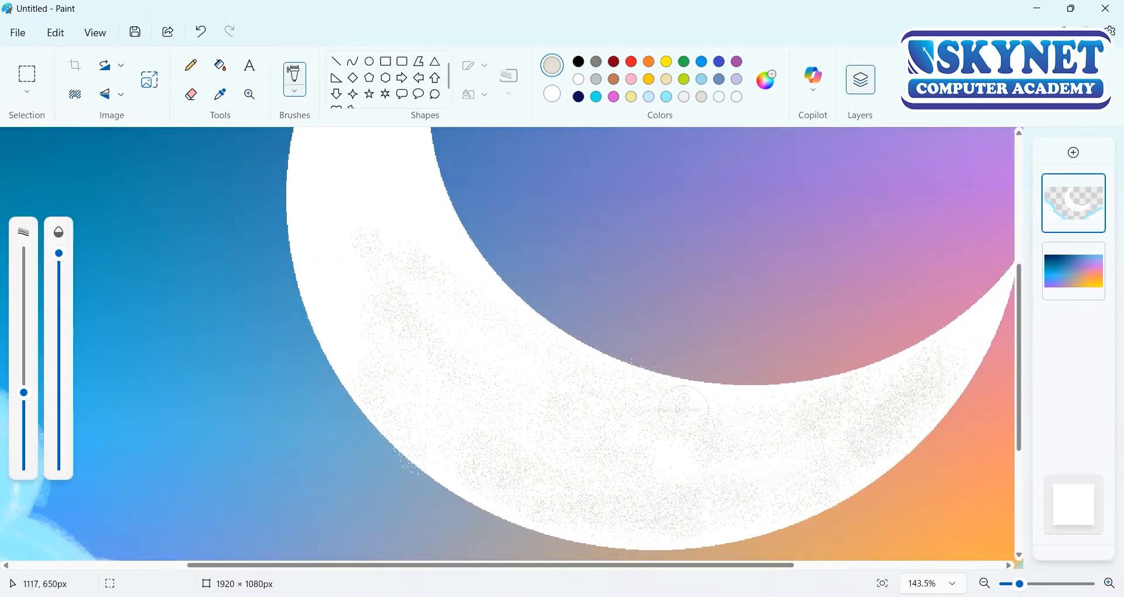
mouse_move(408, 191)
left_mouse_down()
mouse_move(338, 194)
mouse_move(325, 232)
left_mouse_up()
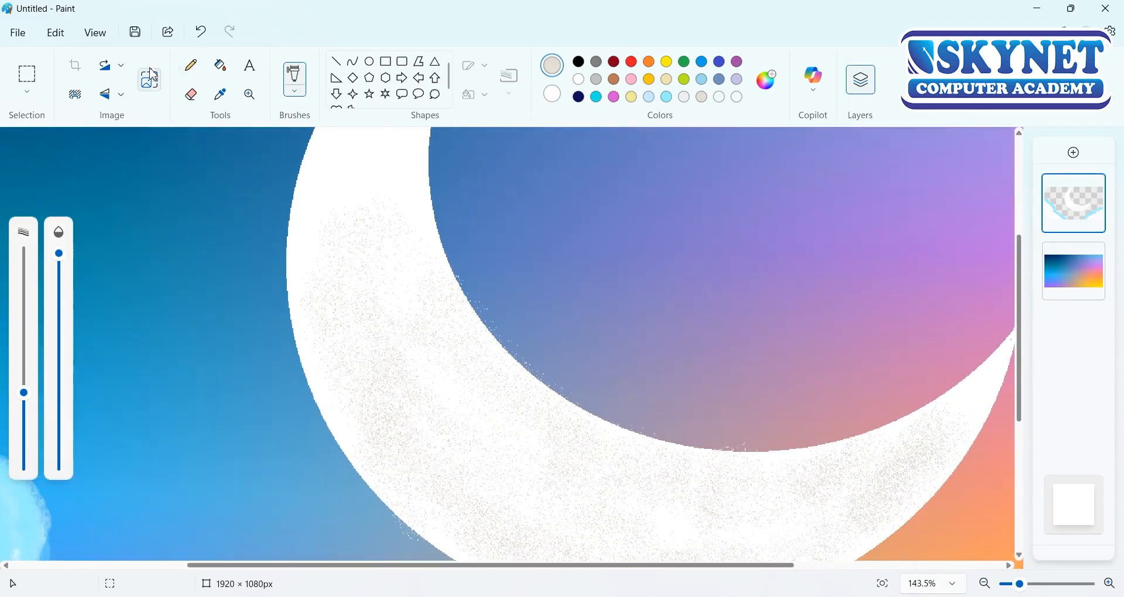
scroll(421, 238, "up", 5)
left_click_drag(372, 343, 338, 398)
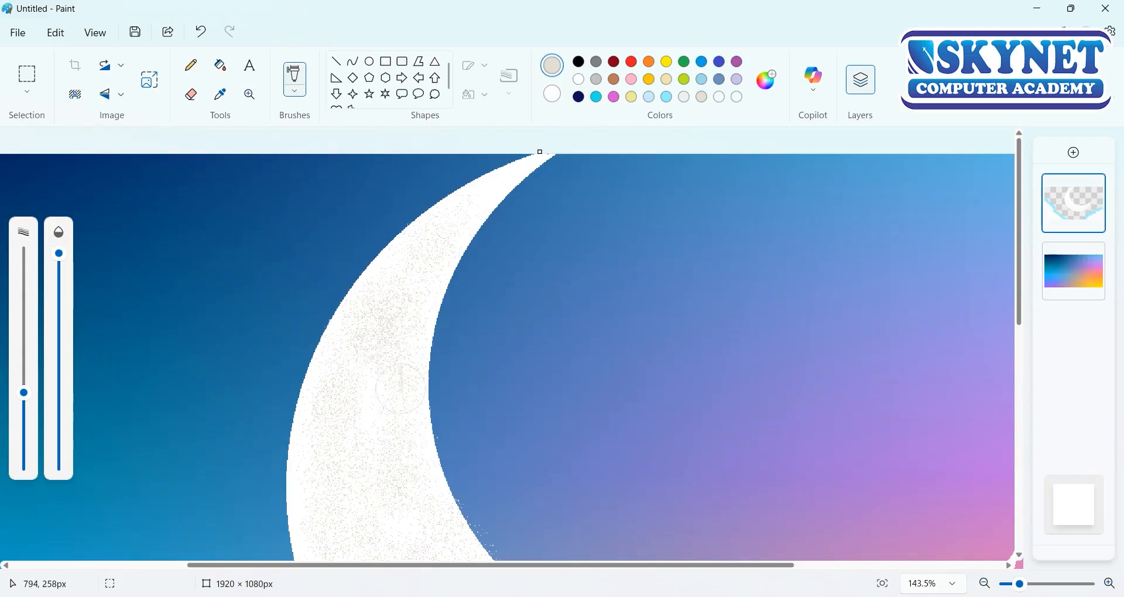
scroll(401, 387, "down", 5)
scroll(828, 348, "down", 3)
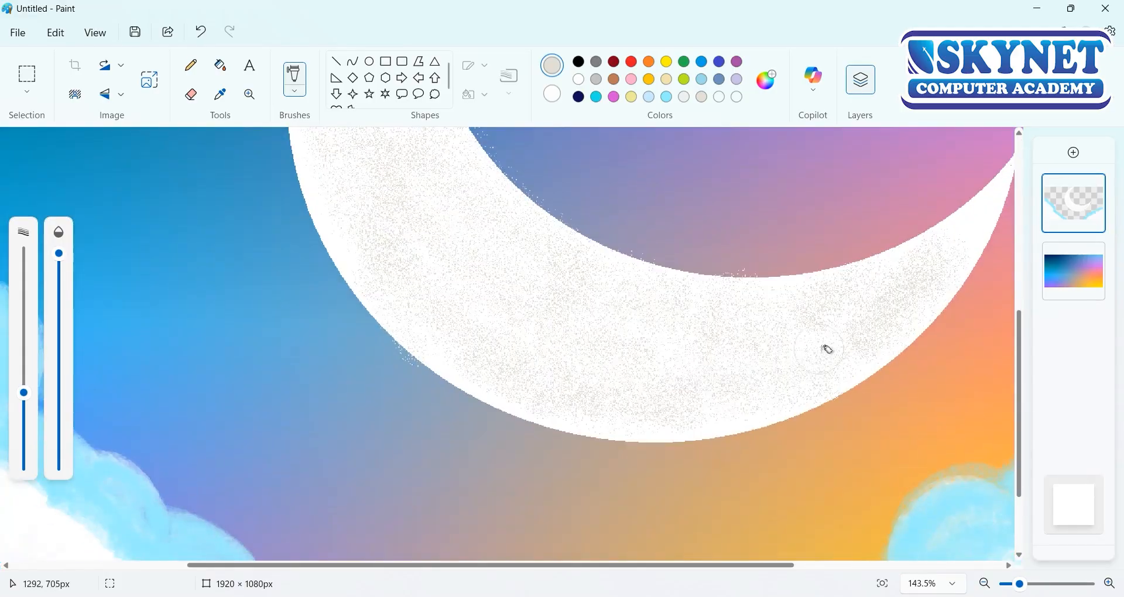
Step: Shade the crescent's right tip and lower edge with warm grey speckles using a smaller airbrush
scroll(806, 559, "right", 3)
left_click_drag(23, 392, 67, 418)
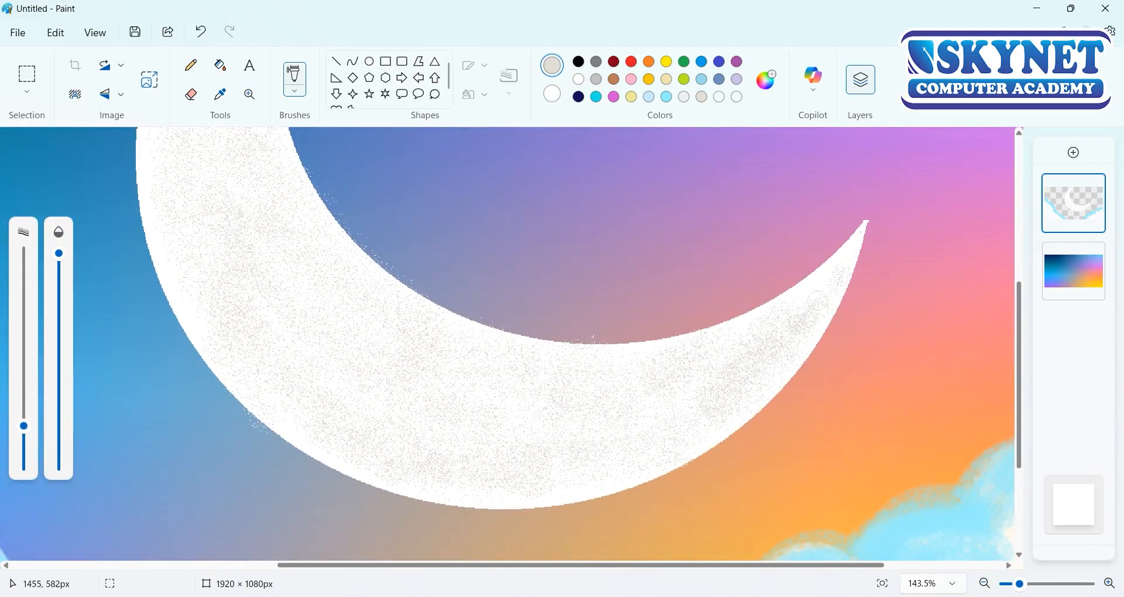
mouse_move(609, 468)
left_mouse_down()
mouse_move(398, 471)
mouse_move(304, 436)
mouse_move(263, 365)
left_mouse_up()
Step: Erase the stray speckles around the crescent's edges with a reduced-size eraser
left_click(190, 94)
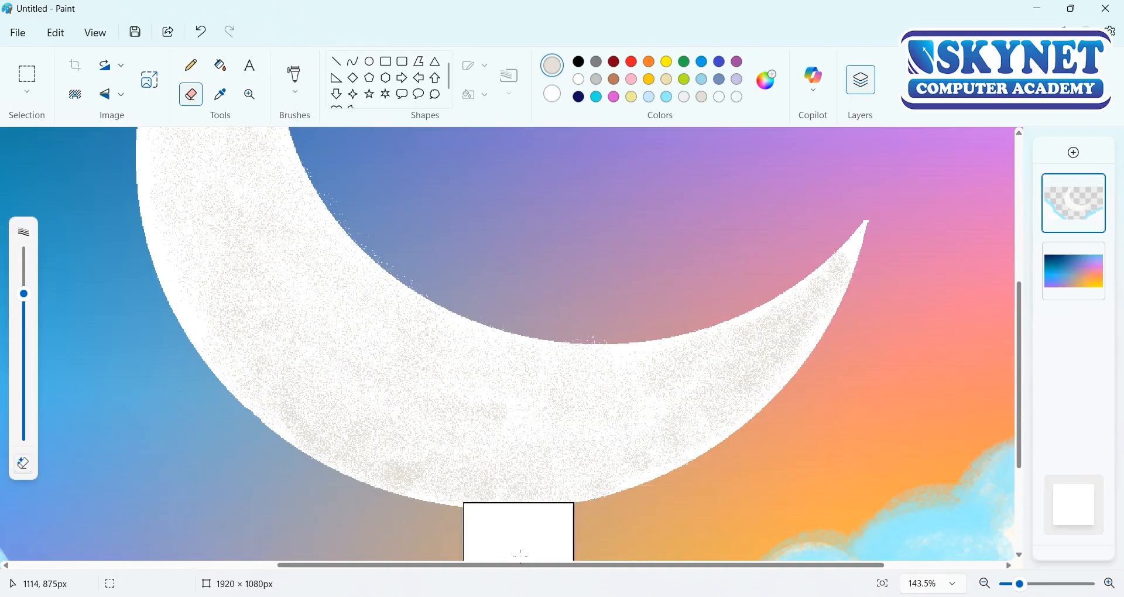
left_click_drag(24, 293, 23, 369)
left_click_drag(508, 528, 530, 526)
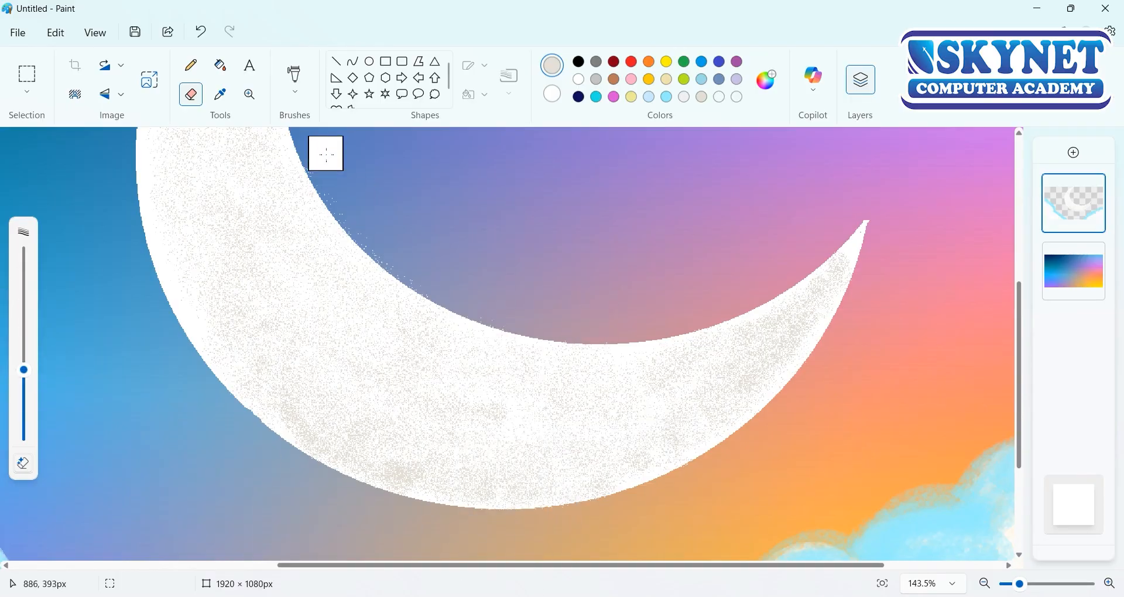
Step: Draw a four-point star of about 73 × 68 px inside the moon's curve with a white outline and white fill
scroll(411, 378, "down", 5, "ctrl")
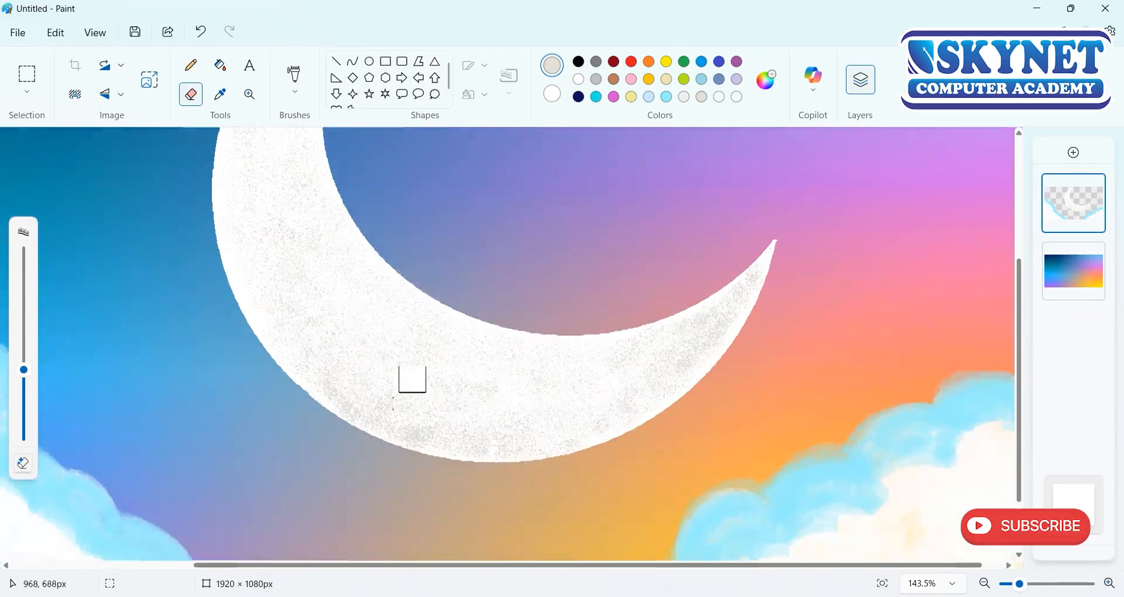
left_click(354, 94)
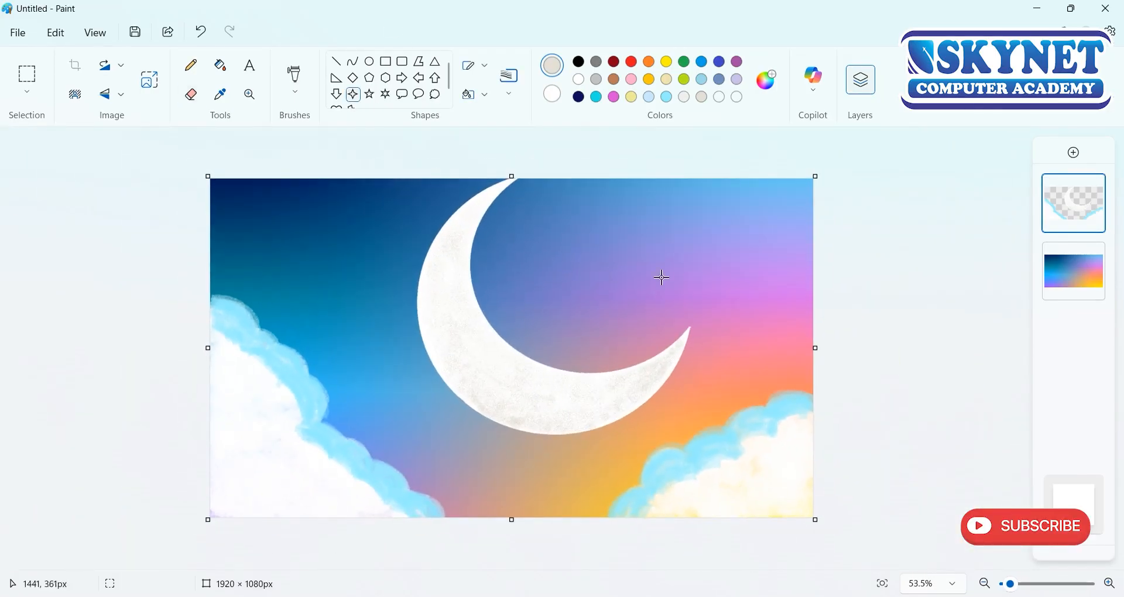
mouse_move(602, 240)
left_mouse_down()
mouse_move(640, 274)
mouse_move(626, 261)
left_mouse_up()
left_click(579, 79)
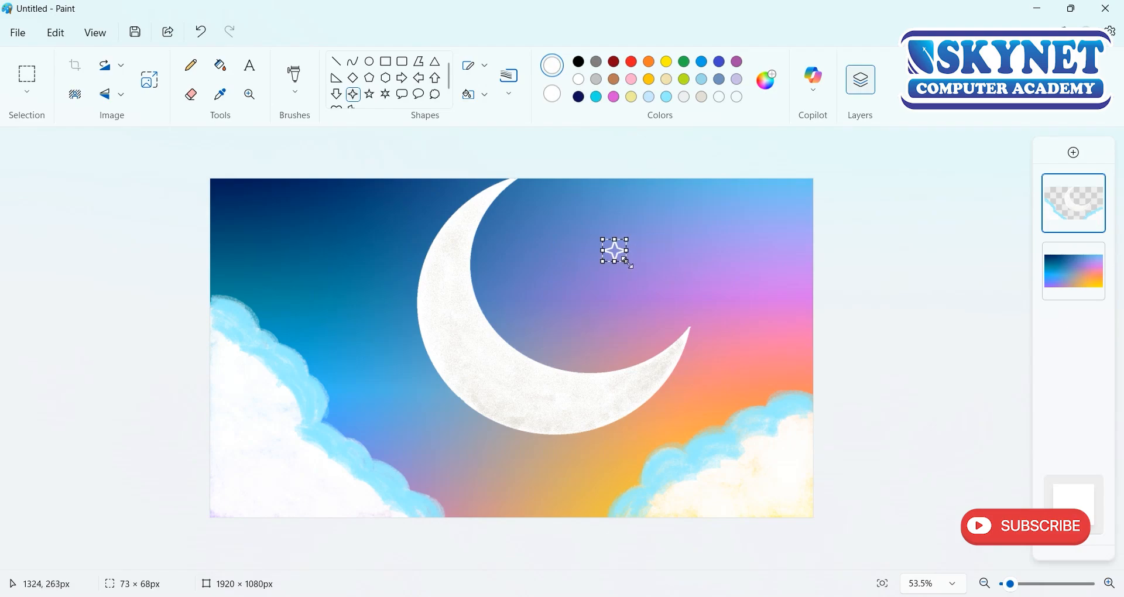
left_click(220, 65)
left_click(614, 251)
Step: Add small white-filled five-point stars about 28 × 32 px at the sky's upper right, left side and below the moon
left_click(370, 94)
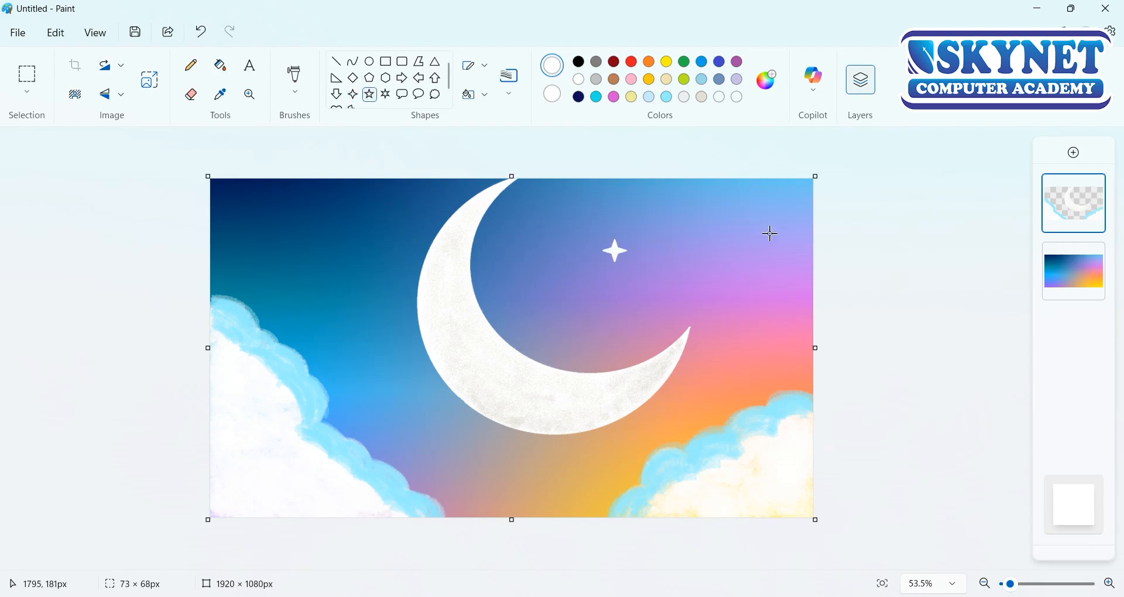
left_click_drag(767, 232, 778, 240)
left_click_drag(538, 477, 547, 487)
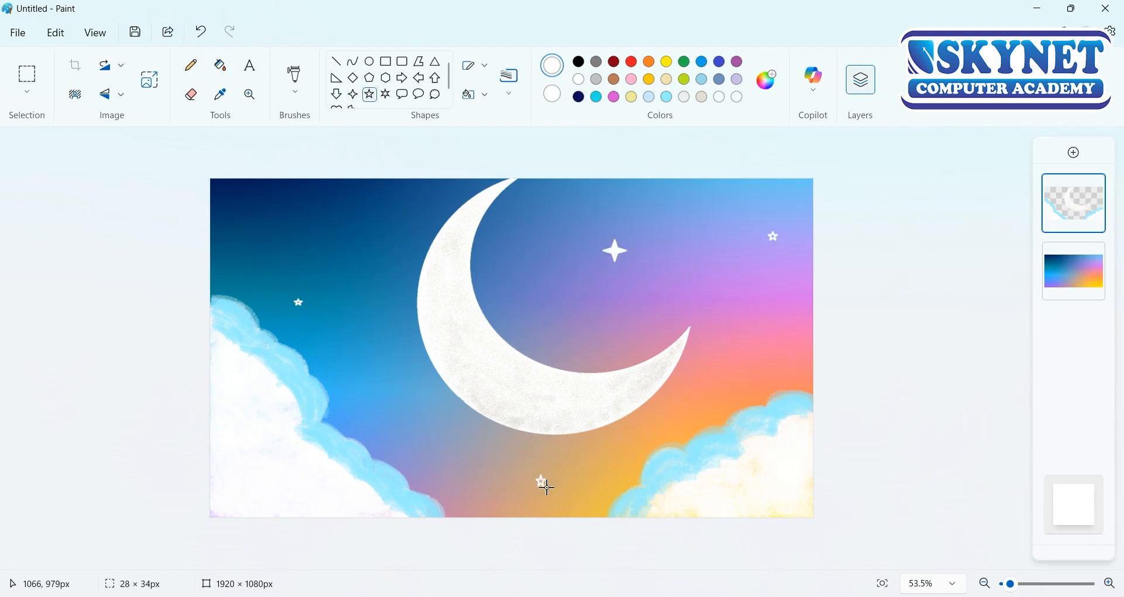
left_click(220, 65)
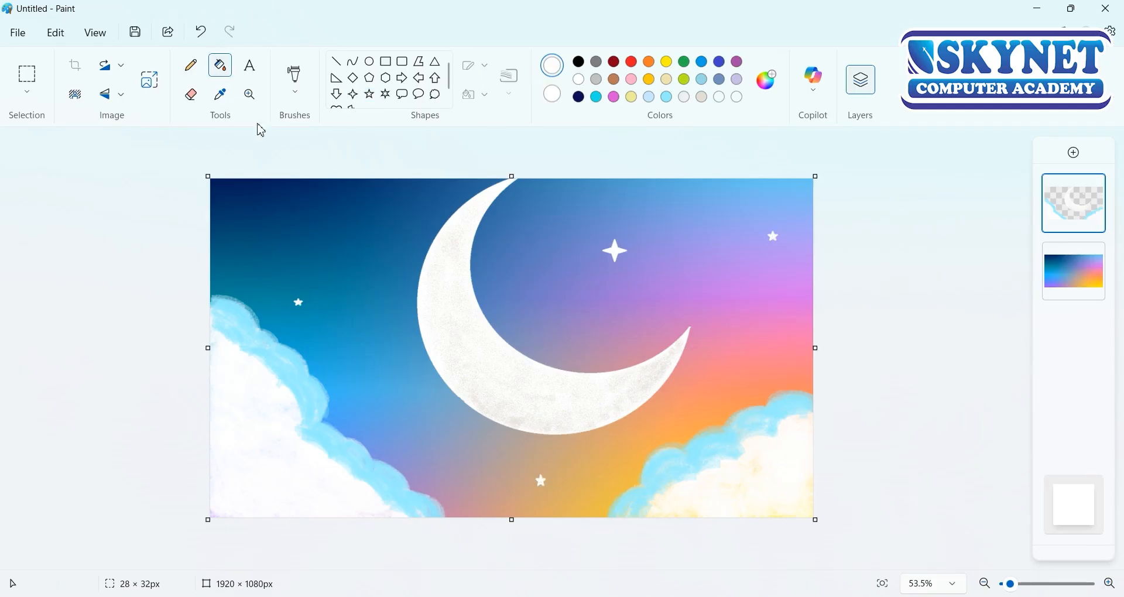
Step: Dot the sky with white airbrush stars at 12 px and scatter finer ones using the smallest brush size
left_click(295, 82)
left_click(425, 215)
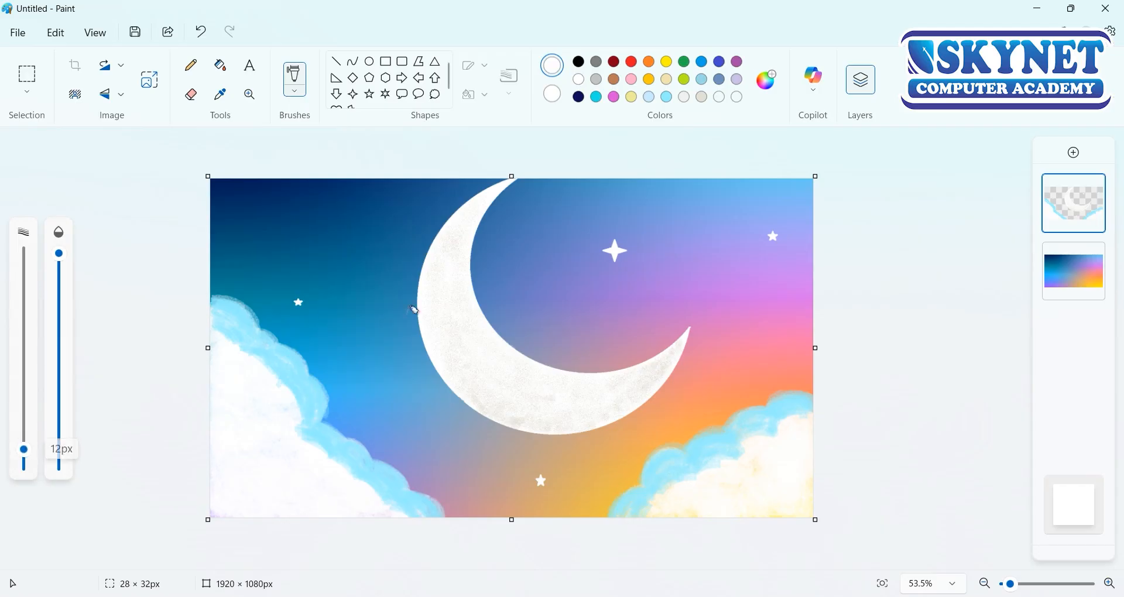
left_click(358, 233)
left_click(393, 377)
left_click_drag(24, 449, 24, 464)
left_click(246, 223)
left_click(361, 331)
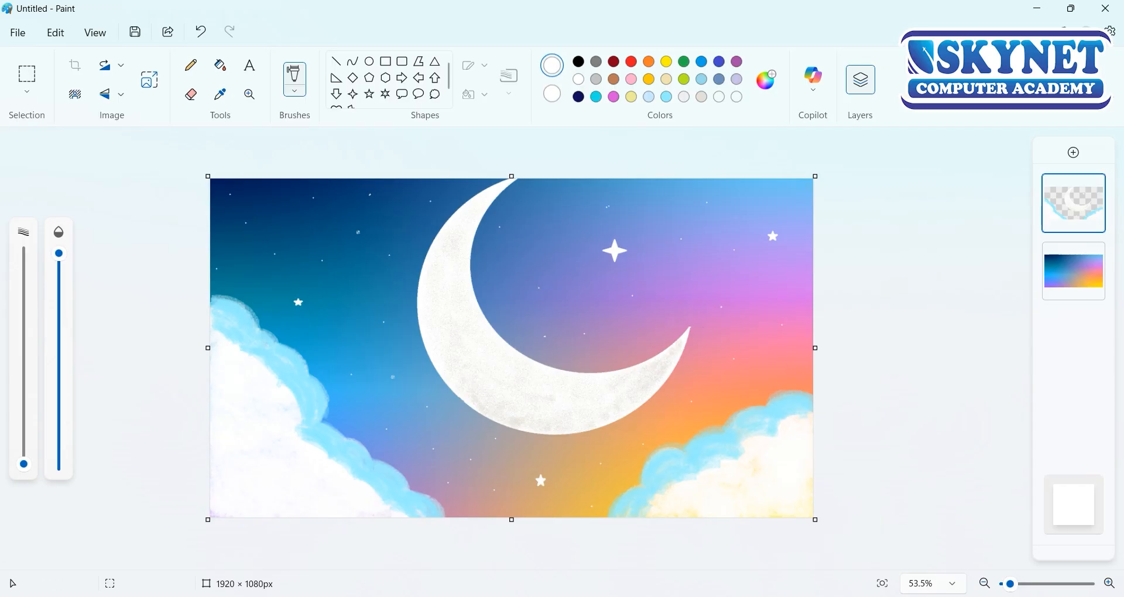
Step: Mix the custom periwinkle colour #8084FF and choose the Natural pencil brush
left_click(766, 79)
left_click(461, 195)
left_click(460, 216)
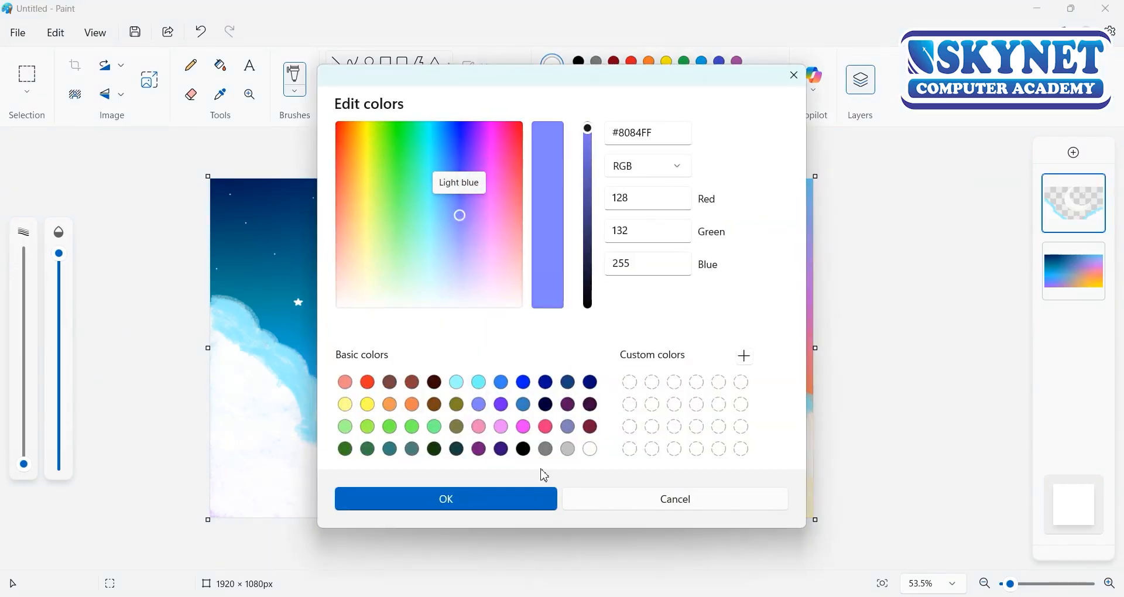
left_click(526, 492)
left_click(298, 95)
left_click(351, 360)
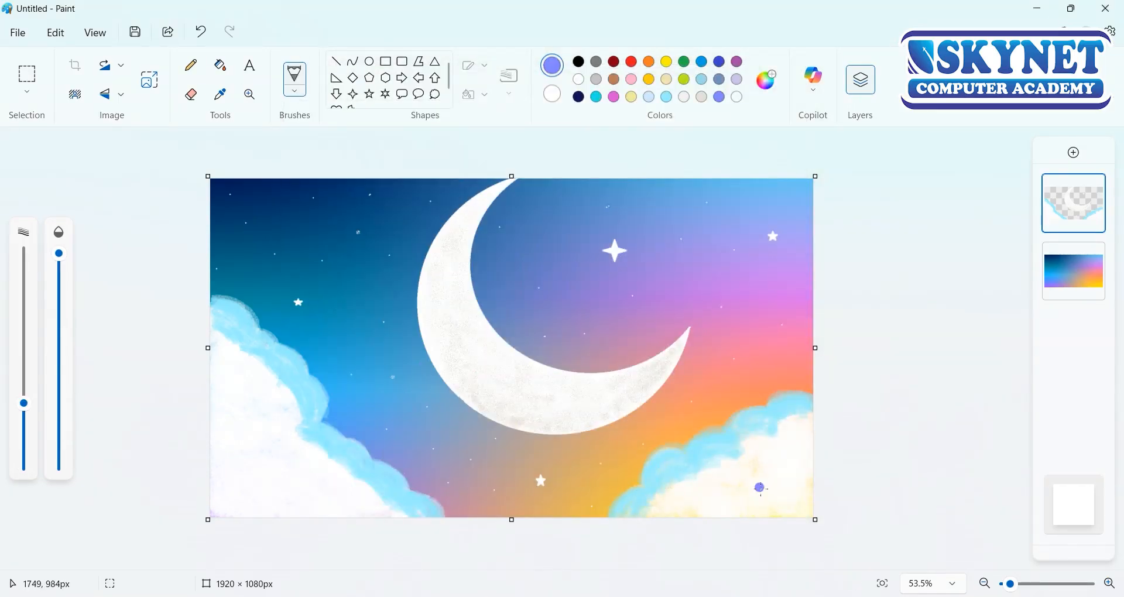
Step: Try shading the left cloud with periwinkle pencil strokes at progressively lower opacity, undoing each attempt
left_click_drag(58, 254, 58, 309)
left_click_drag(264, 451, 309, 497)
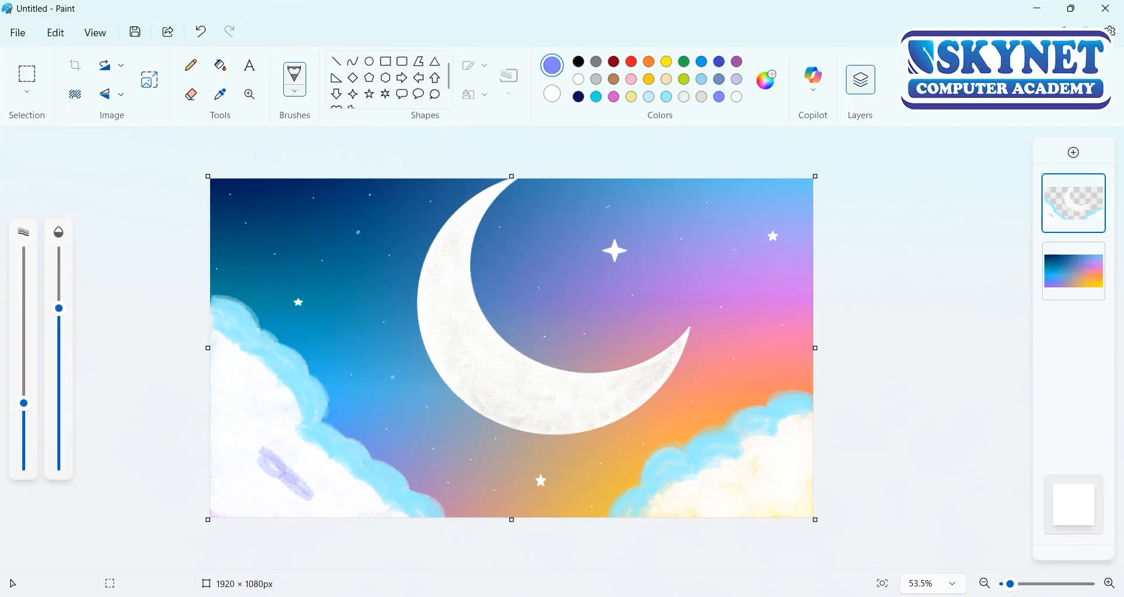
left_click_drag(58, 309, 59, 395)
key("ctrl+z")
left_click_drag(258, 470, 325, 508)
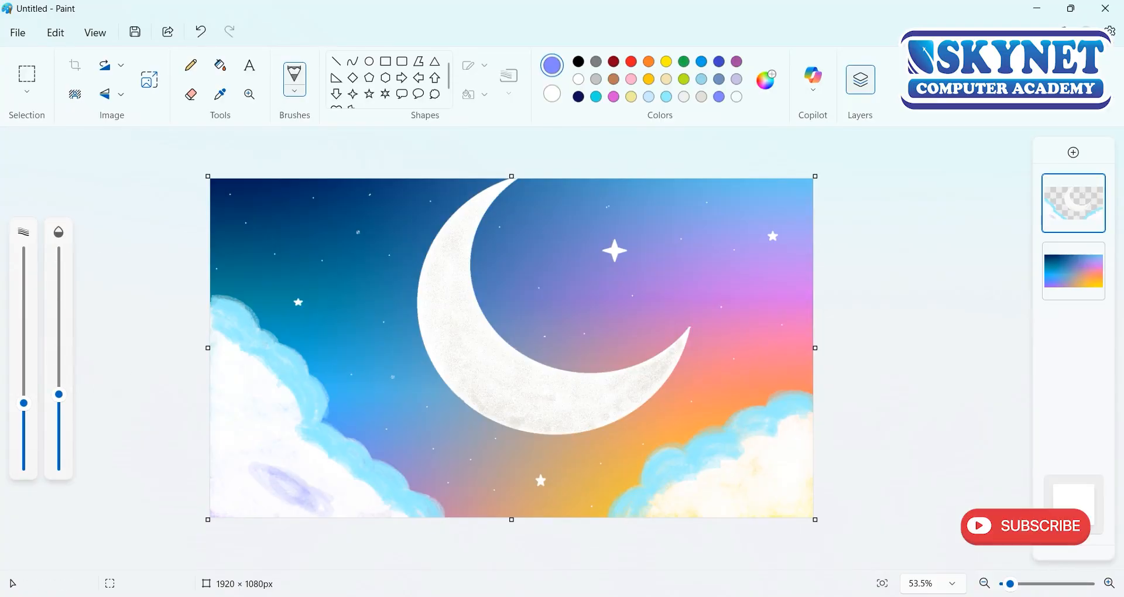
key("ctrl+z")
left_click_drag(307, 450, 297, 441)
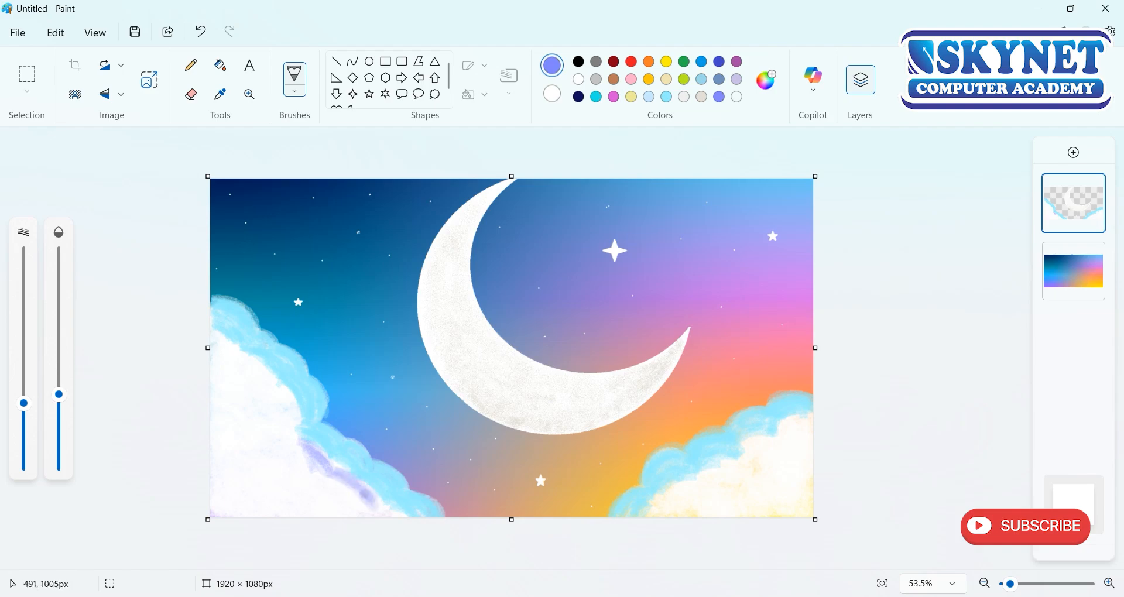
key("ctrl+z")
Step: Try a much larger, fainter periwinkle pencil wash across the lower part of the left cloud and undo it
left_click_drag(58, 394, 58, 448)
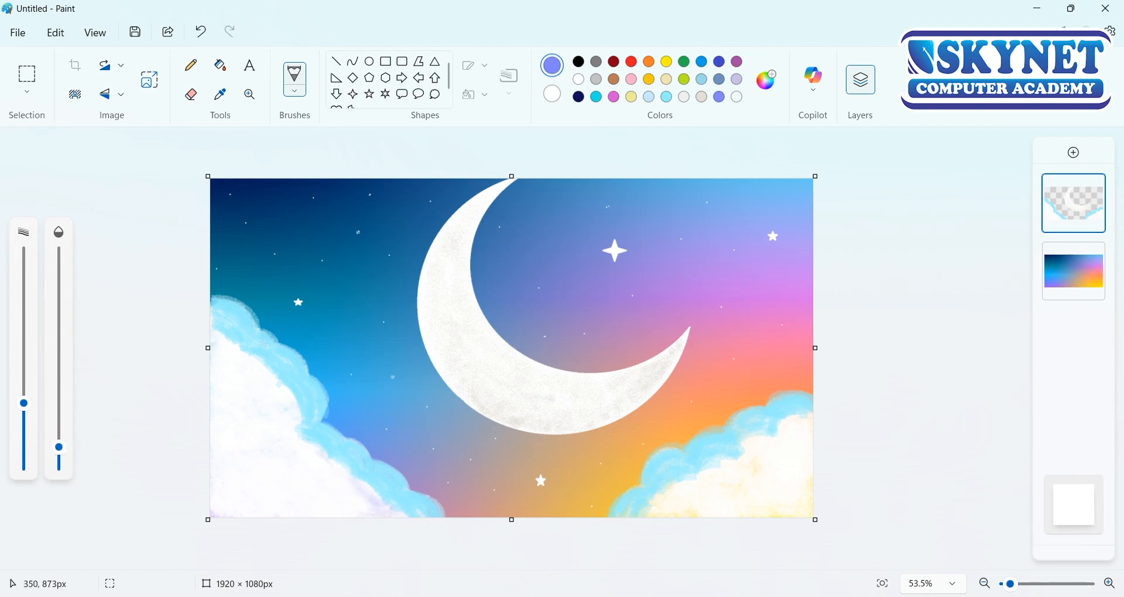
left_click_drag(23, 403, 23, 298)
mouse_move(296, 504)
left_mouse_down()
mouse_move(355, 491)
mouse_move(299, 454)
mouse_move(240, 363)
mouse_move(263, 462)
mouse_move(214, 489)
left_mouse_up()
key("ctrl+z")
key("ctrl+z")
key("ctrl+z")
key("ctrl+z")
key("ctrl+z")
key("ctrl+z")
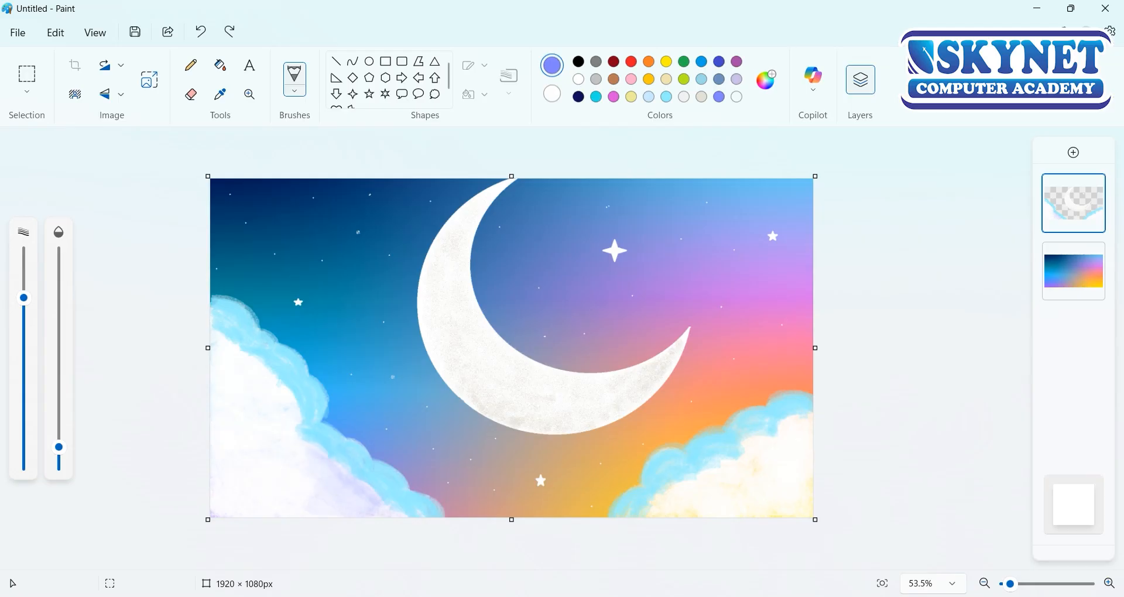
Step: Switch to the Airbrush and spray periwinkle speckles over both clouds with a large brush at reduced opacity
left_click(295, 90)
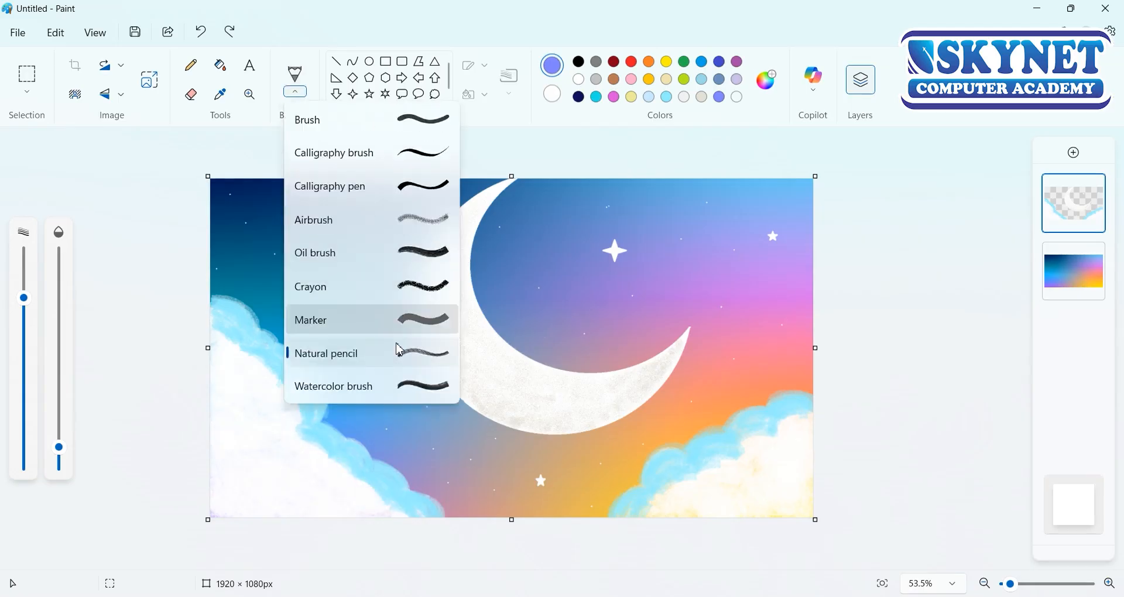
left_click(375, 217)
left_click_drag(59, 252, 60, 455)
mouse_move(24, 462)
left_mouse_down()
mouse_move(26, 253)
mouse_move(24, 306)
left_mouse_up()
left_click_drag(59, 455, 59, 317)
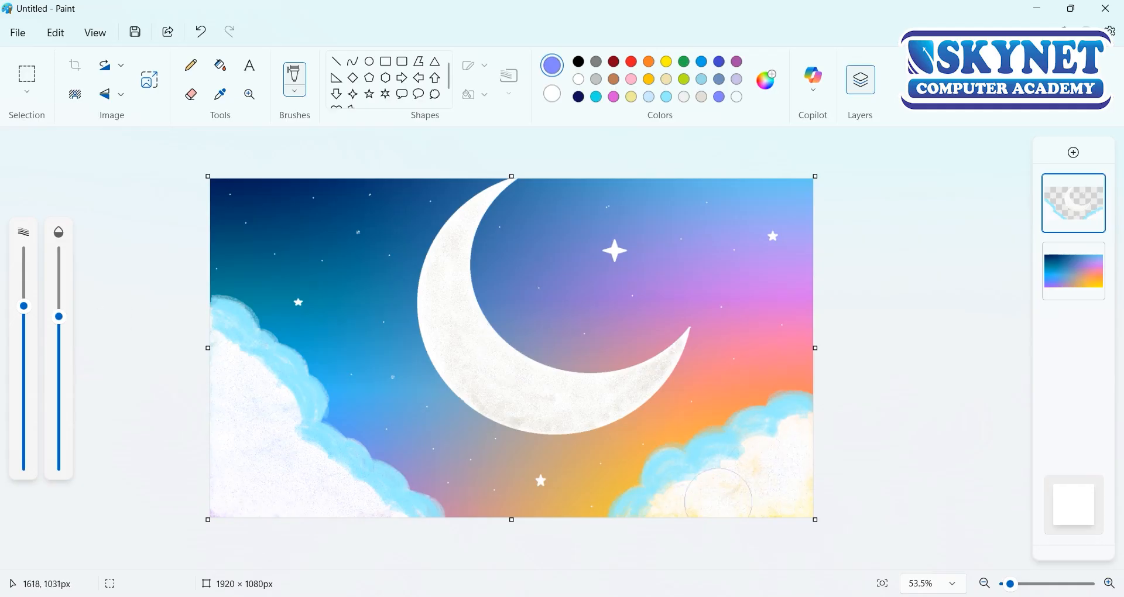
left_click_drag(23, 306, 24, 315)
left_click_drag(58, 317, 59, 297)
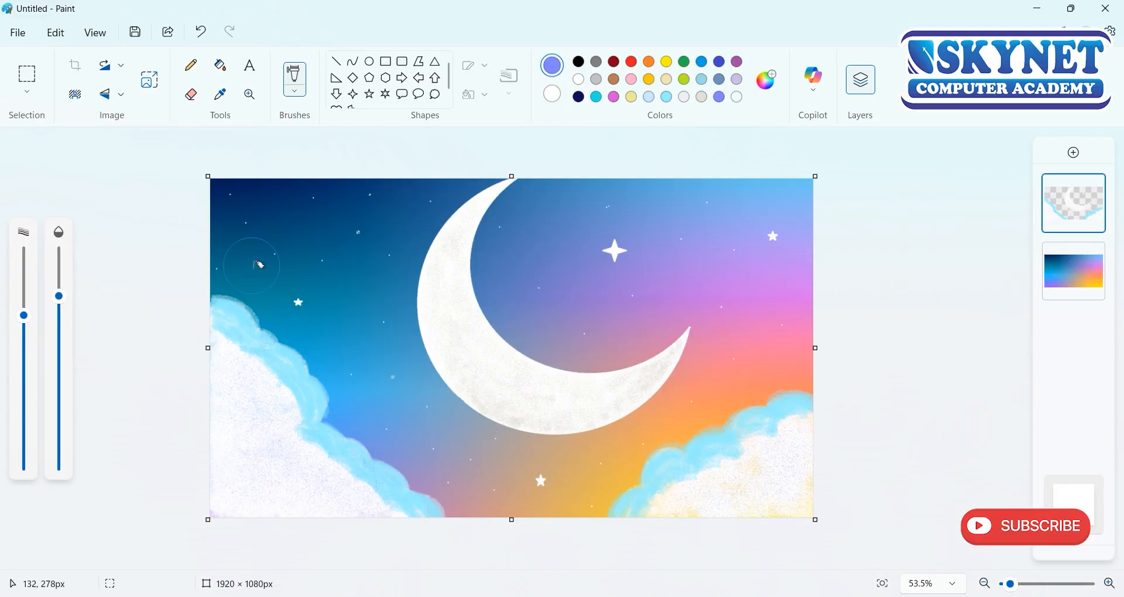
Step: Change the airbrush colour to light blue and spray speckles over the right cloud
left_click(701, 79)
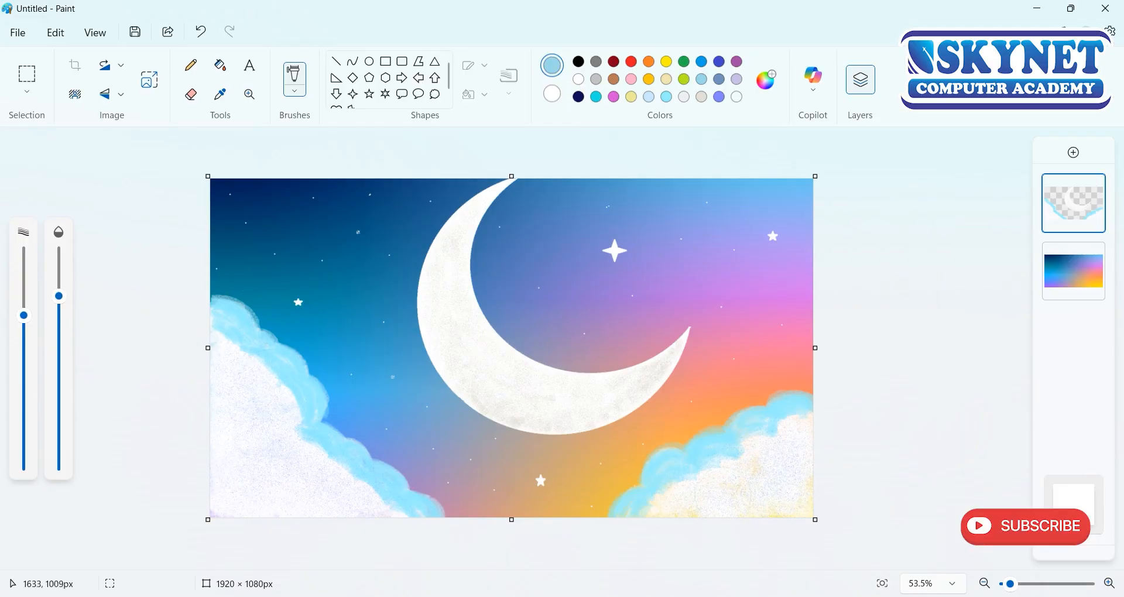